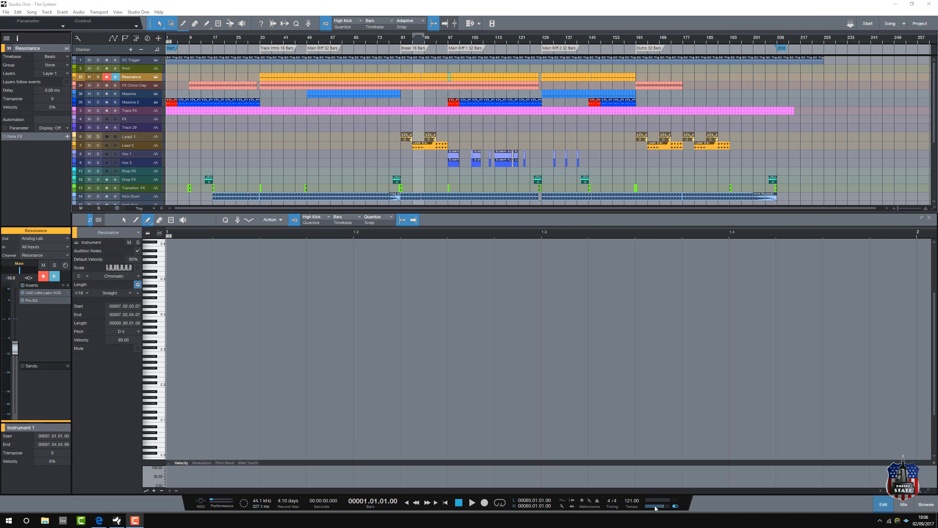
Step: Start song playback, close the note editor to show the full arrangement, and display the mixing console
click(470, 504)
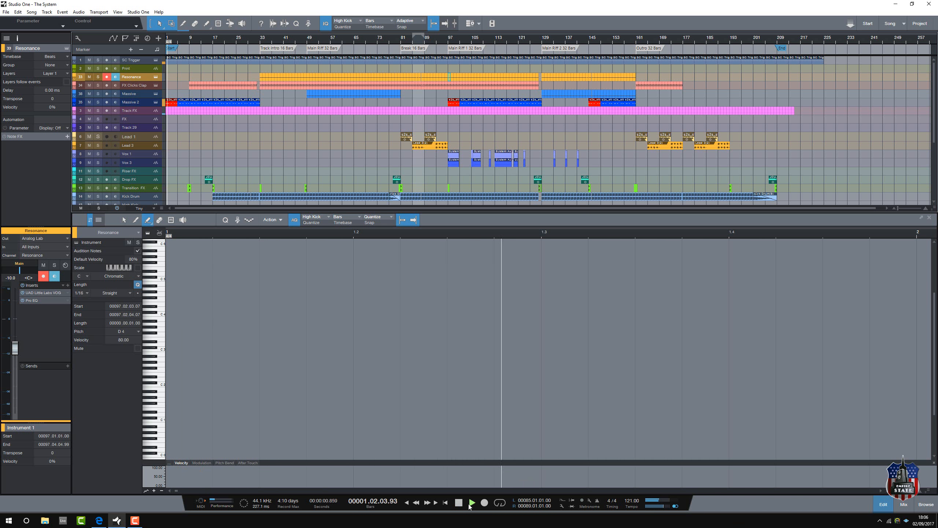
click(930, 218)
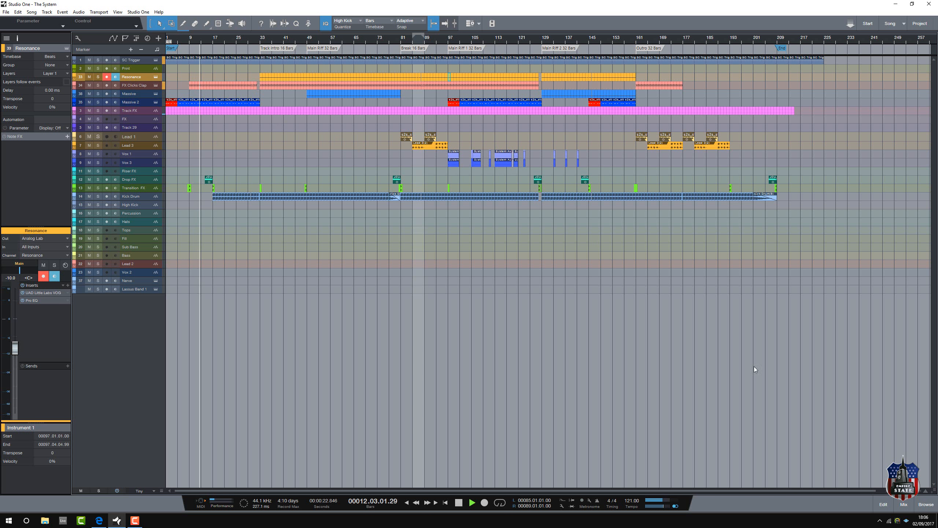
click(906, 505)
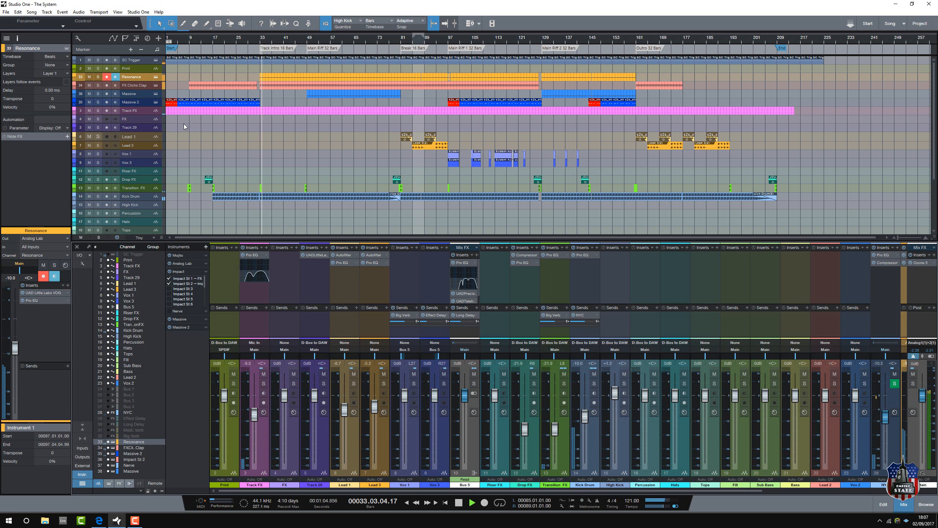
Step: Solo the Kick Drum track, open its audio event in the editor to examine the waveform, and unsolo it
click(139, 198)
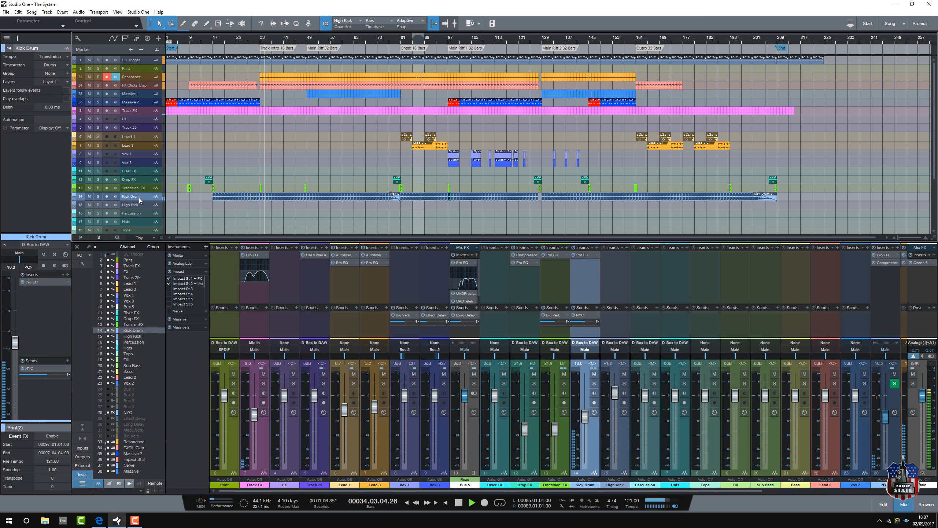
click(99, 196)
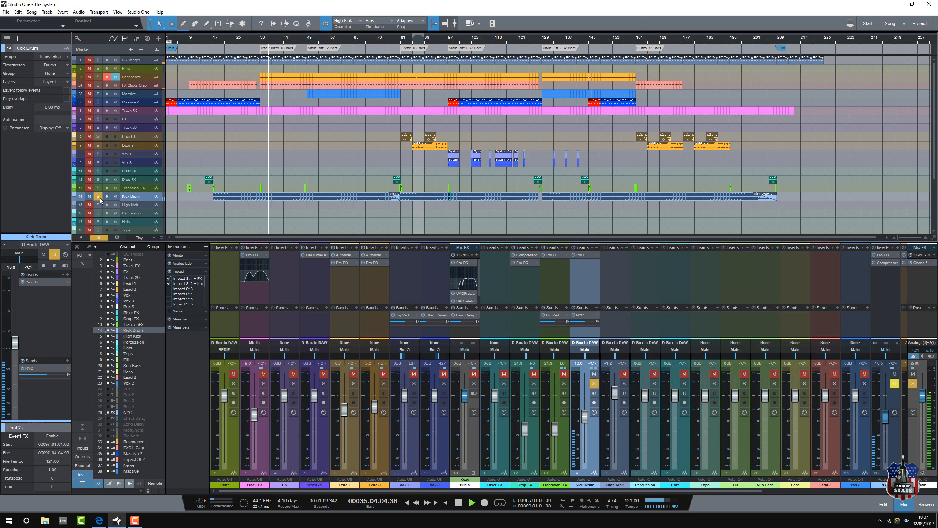
double_click(274, 199)
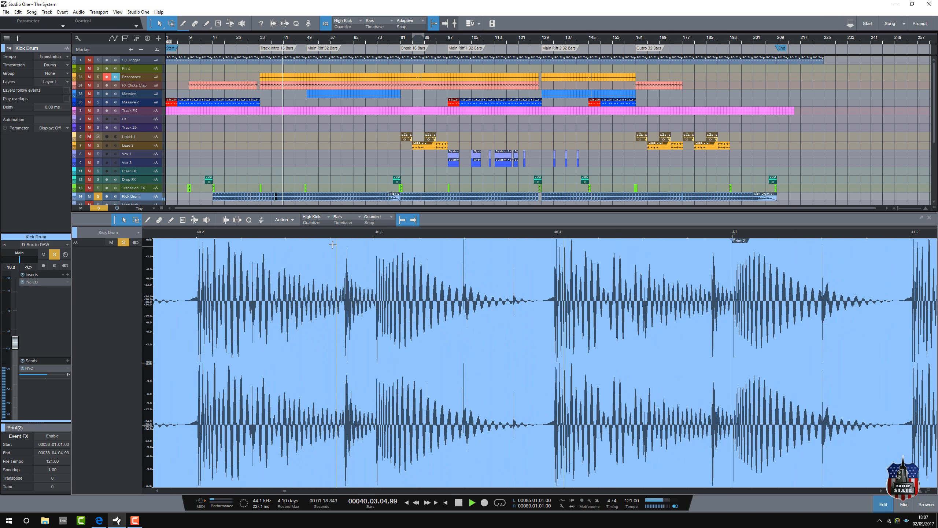
click(98, 197)
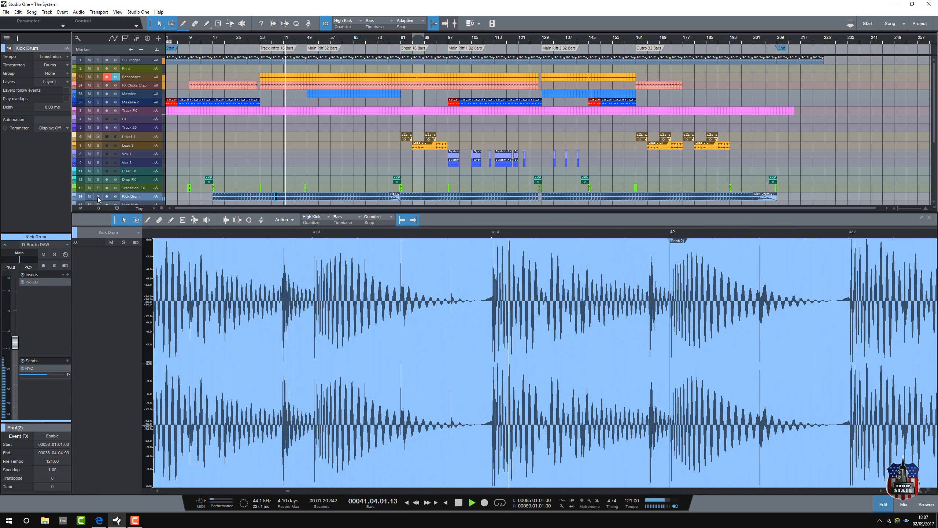
Step: Solo the Track FX track, inspect its vinyl noise event at bar 43 in the editor, and unsolo it
click(98, 111)
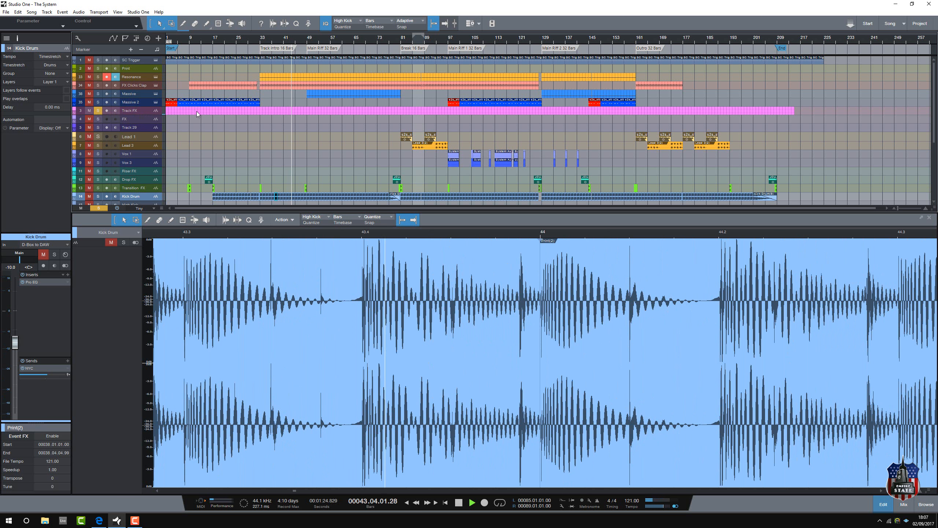
click(290, 113)
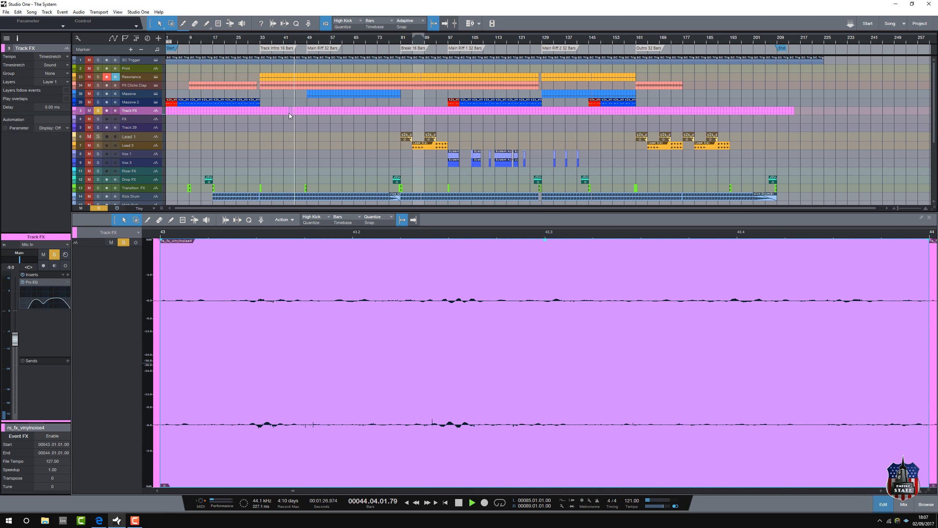
click(98, 111)
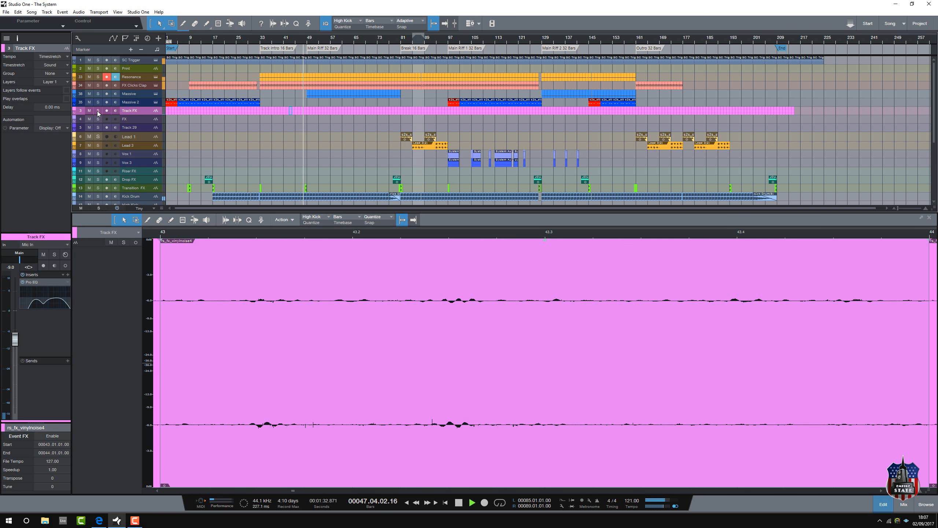
Step: Play from about bar 11 with the Massive 2 track soloed and examine the notes of its loop at bar 13
click(198, 42)
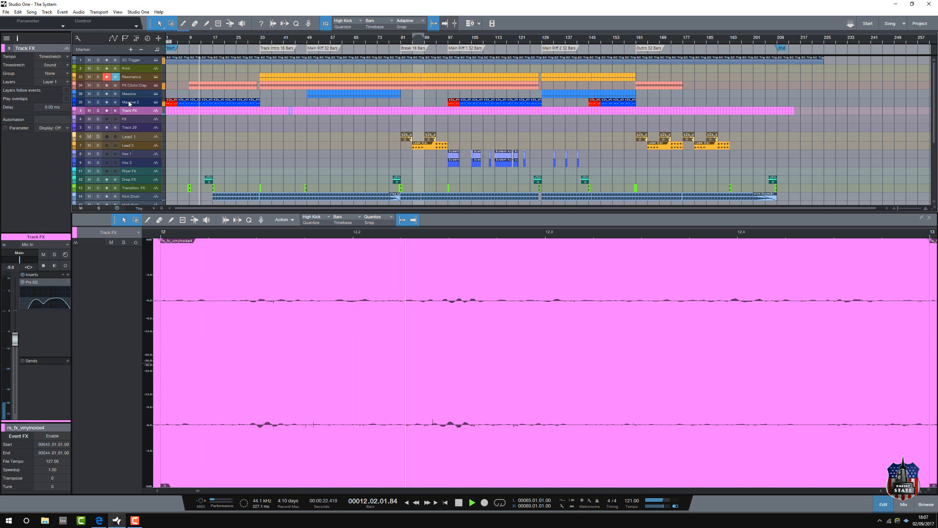
click(99, 103)
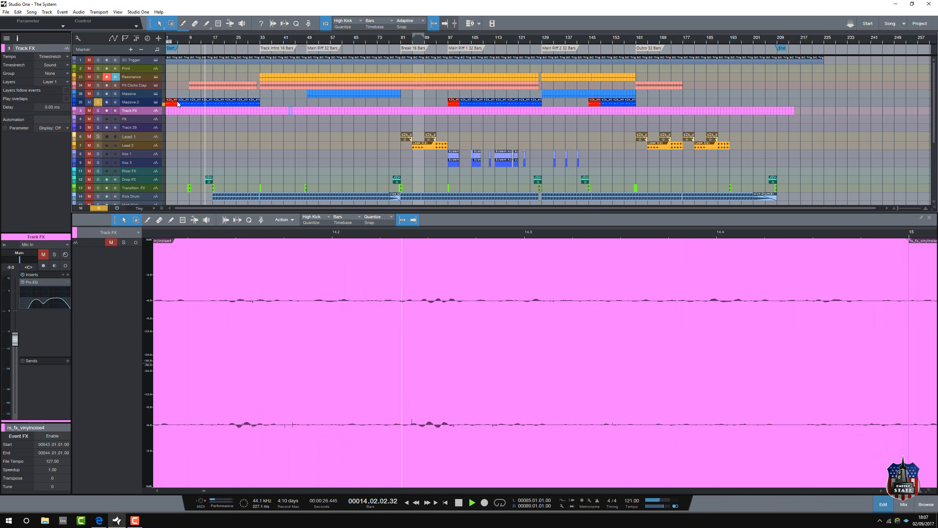
click(210, 106)
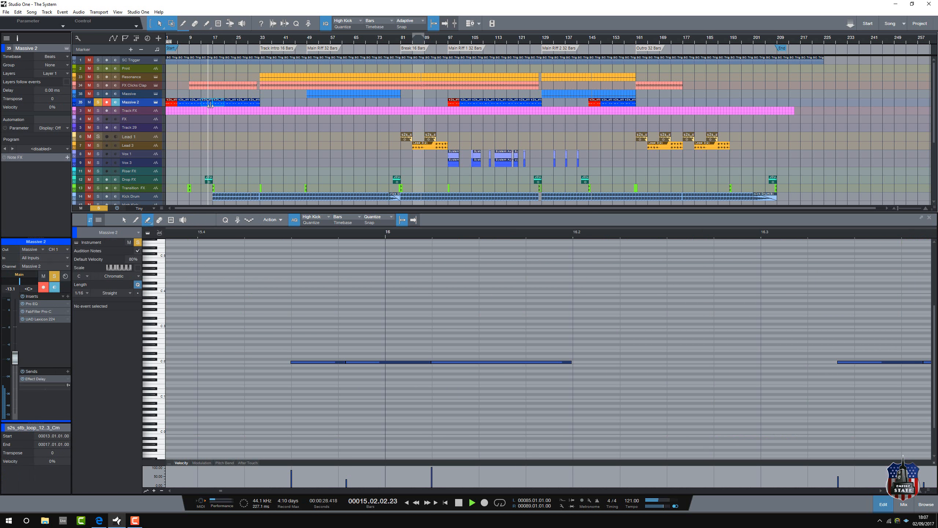
double_click(206, 102)
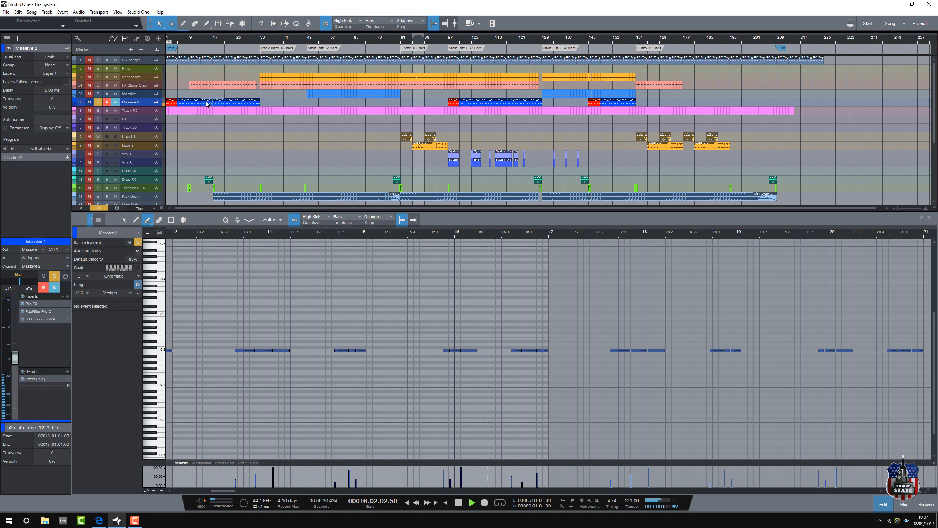
Step: View the Massive instrument from the Massive 2 track, close it, and disarm and unsolo the track
click(155, 103)
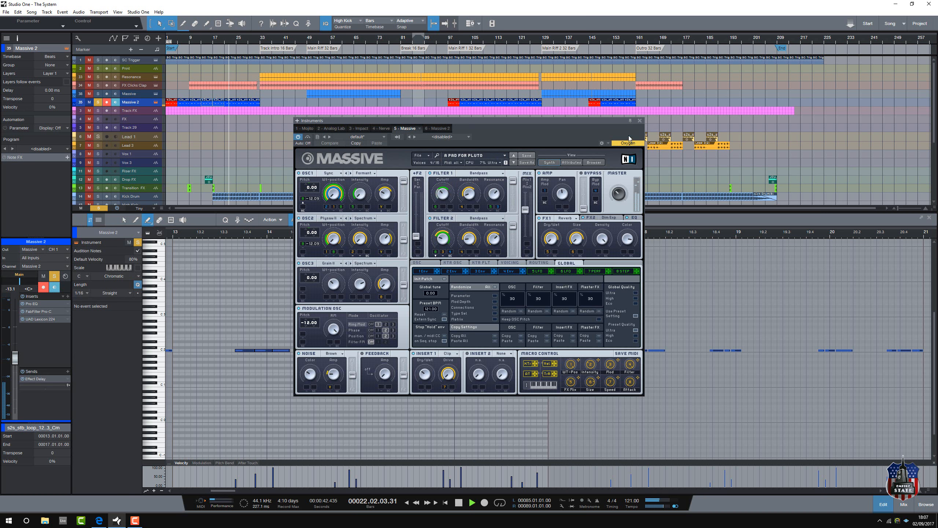
click(640, 120)
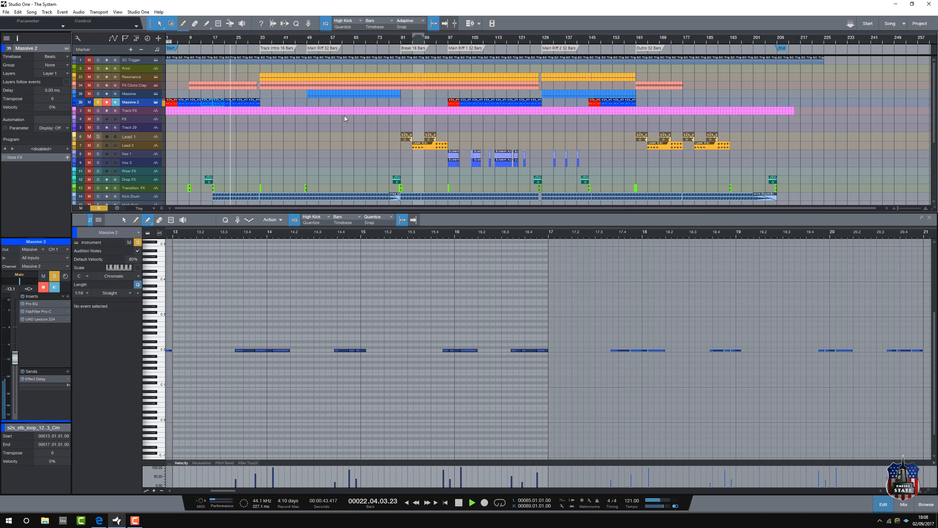
click(155, 103)
click(155, 102)
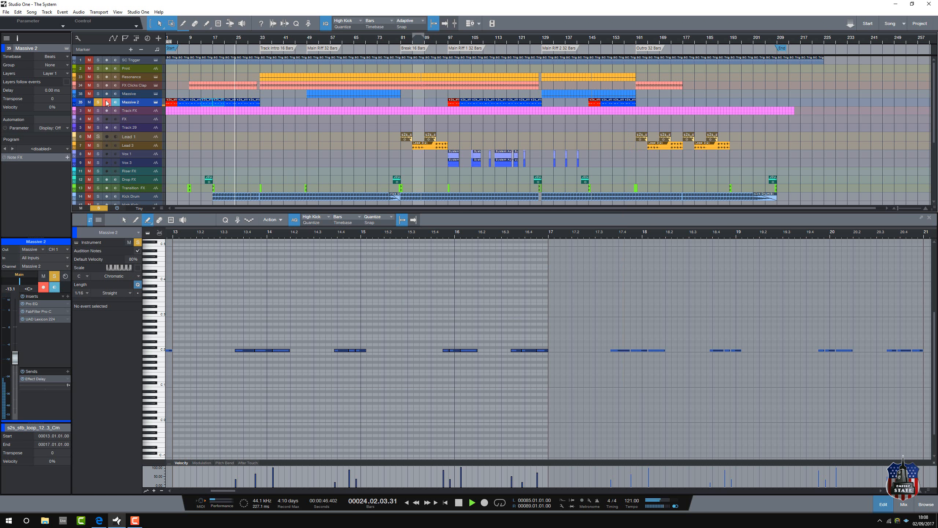
click(107, 102)
click(97, 101)
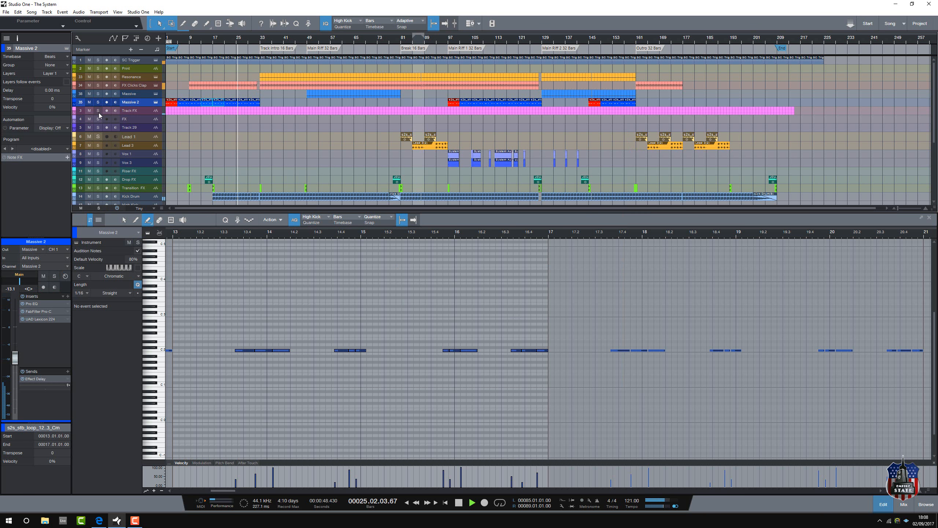
Step: Solo the FX Clicks Clap track, examine its bar 23 notes, replay it from about bar 15, and clear the solo
click(97, 85)
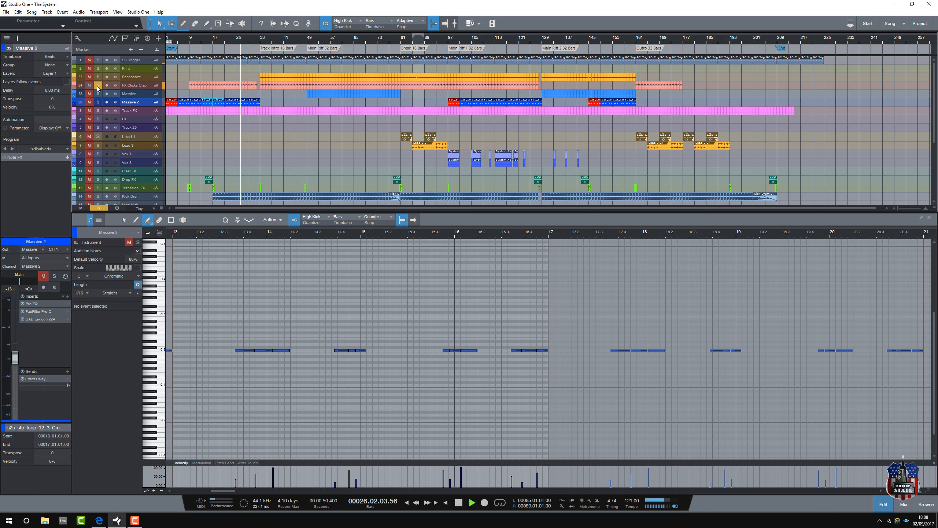
click(232, 88)
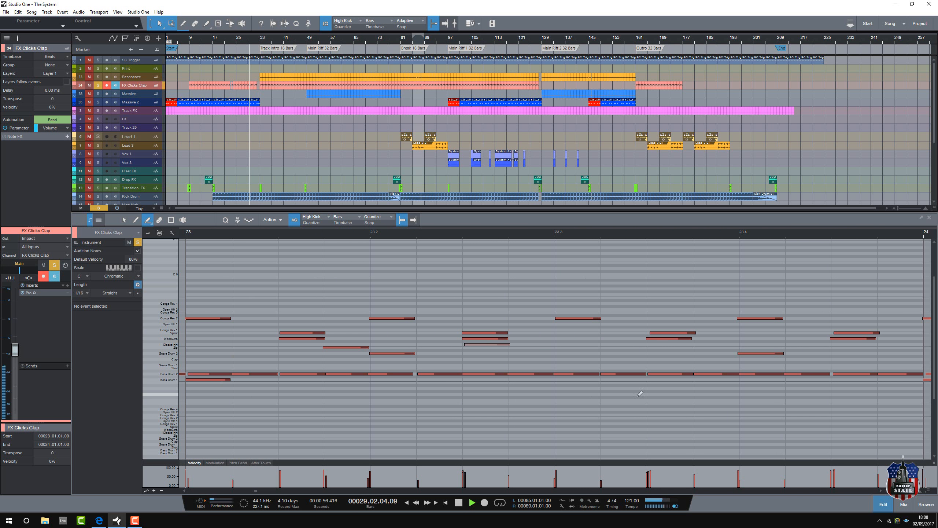
click(208, 43)
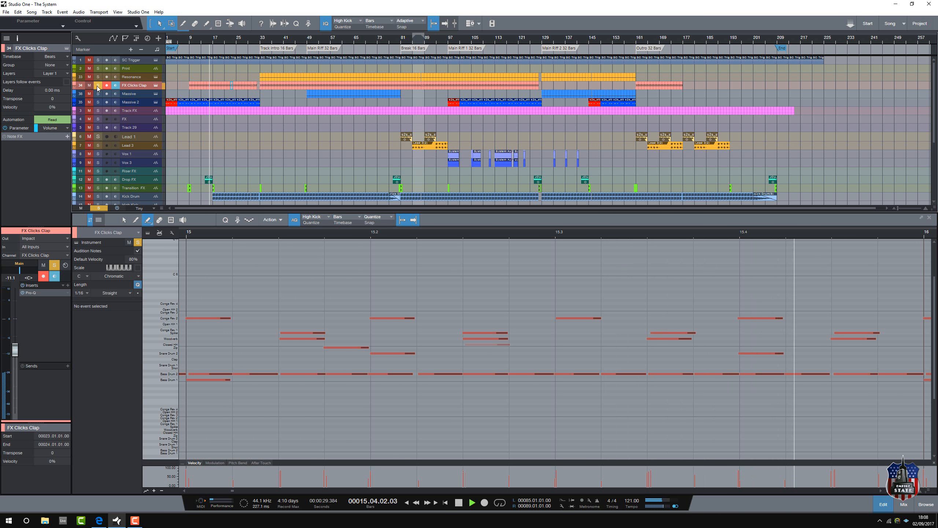
click(99, 208)
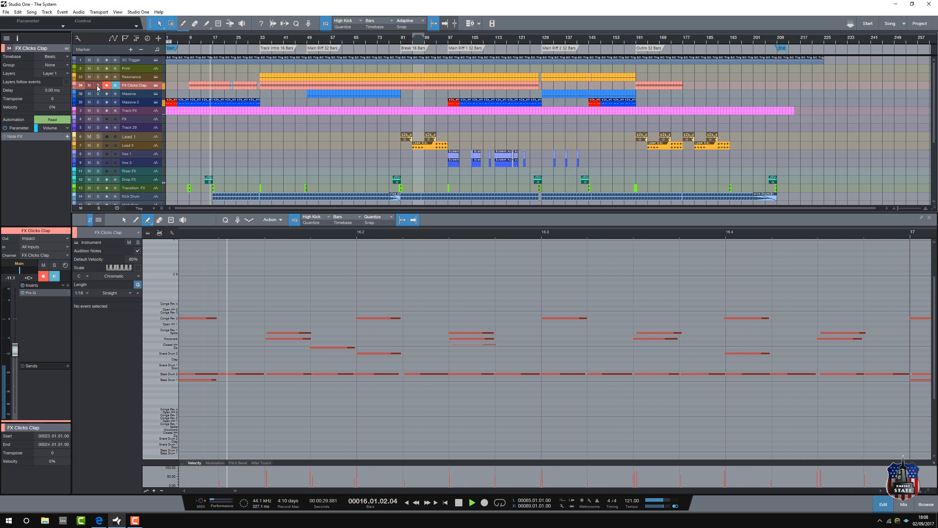
Step: Play from just before bar 33, inspect the crash event at bar 17 on Transition FX, and audition that track soloed before unsoloing it
click(256, 43)
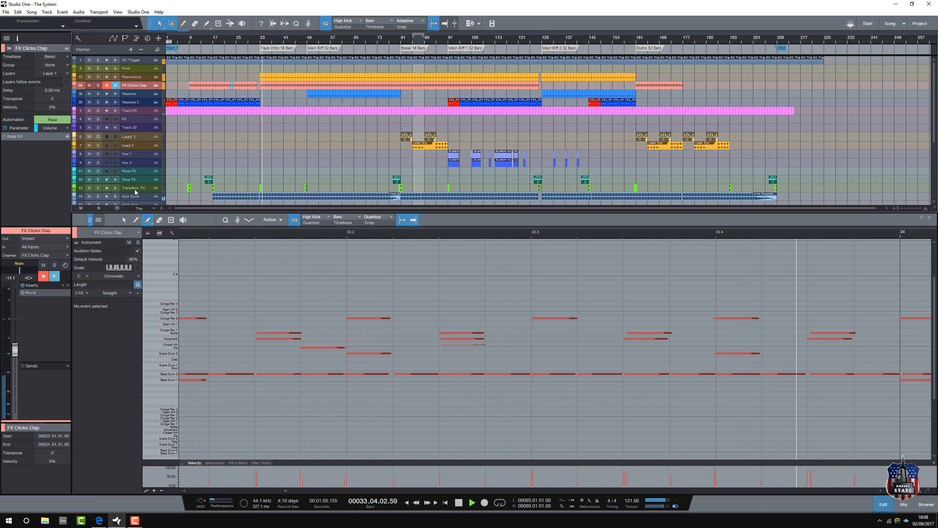
click(190, 189)
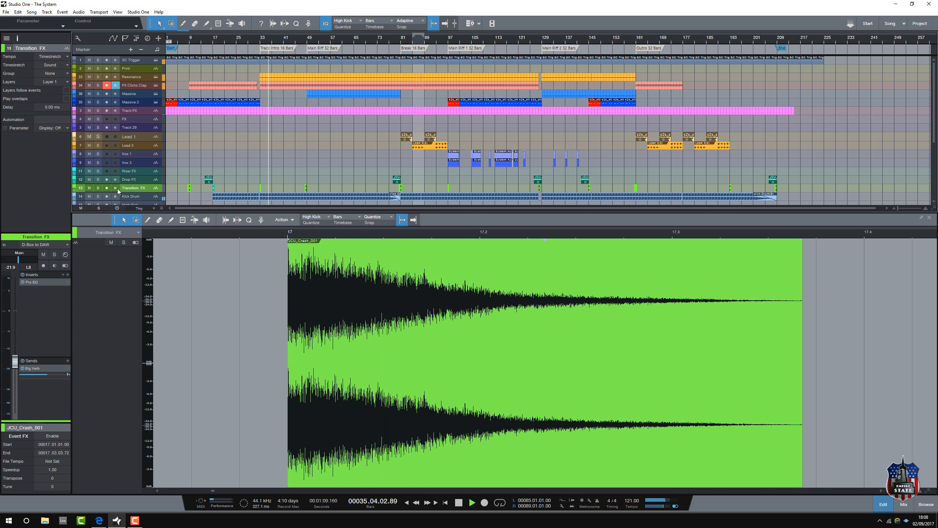
click(97, 188)
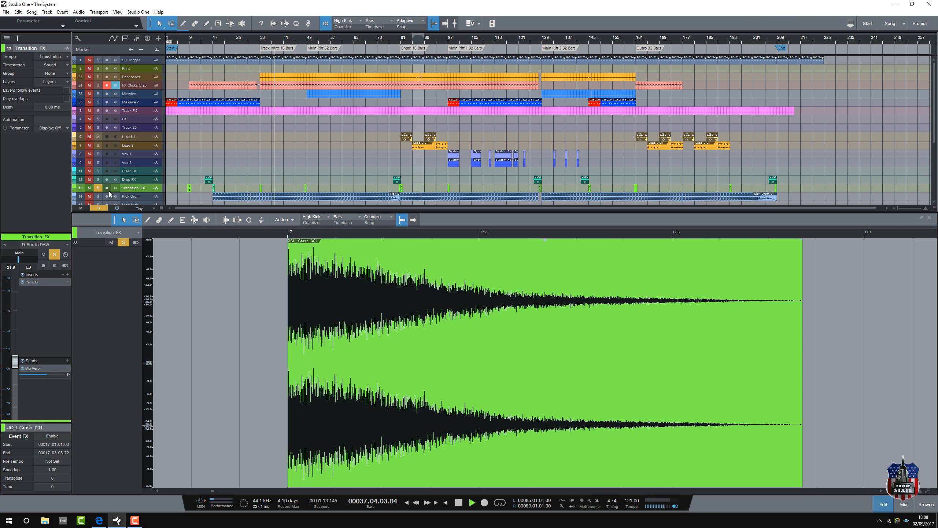
click(97, 187)
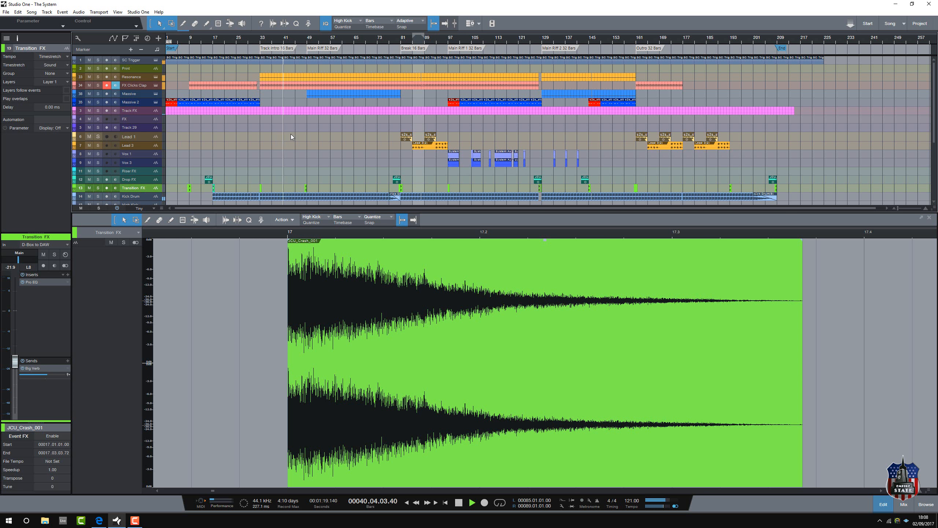
Step: Solo the Resonance track and open its part at bar 41 to examine the notes
scroll(290, 134, down, 4)
scroll(290, 133, up, 3)
scroll(290, 134, up, 1)
click(99, 77)
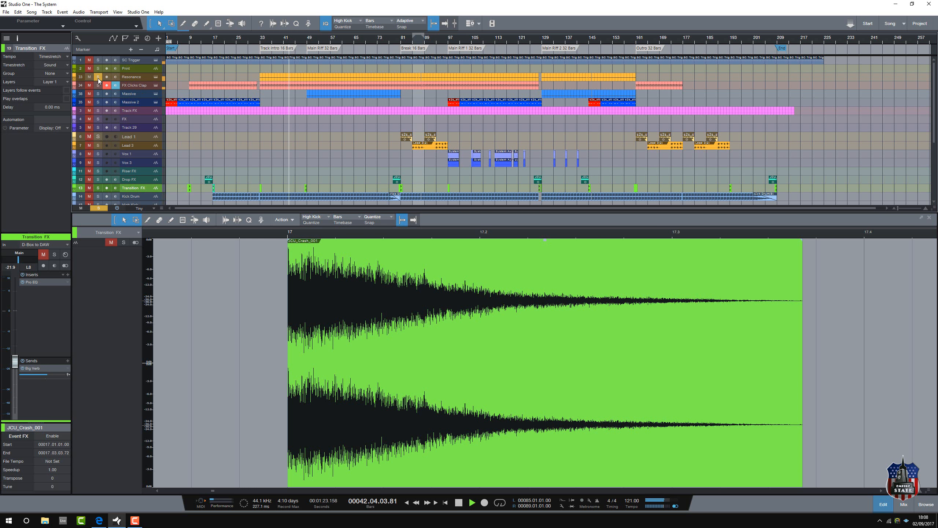
click(285, 77)
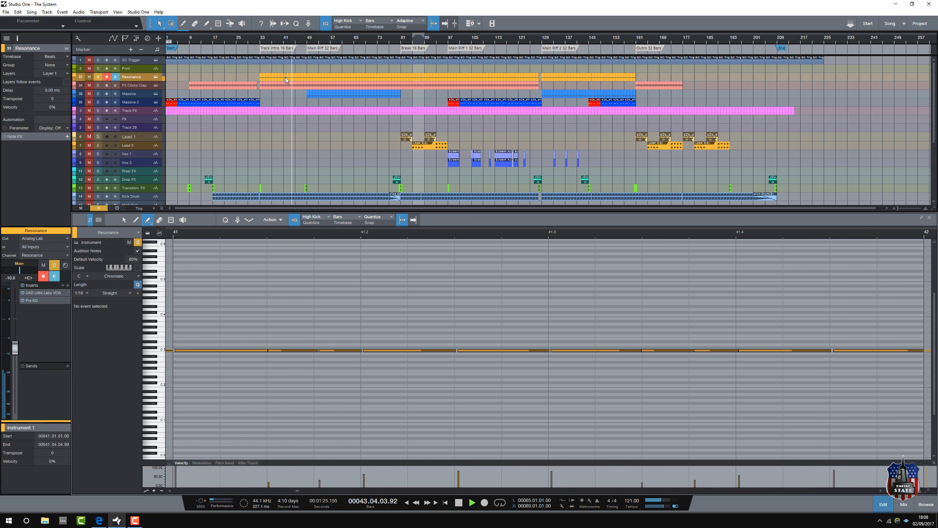
Step: Open the Resonance track's Analog Lab instrument, browse its preset list, close it, and unsolo the track
click(155, 77)
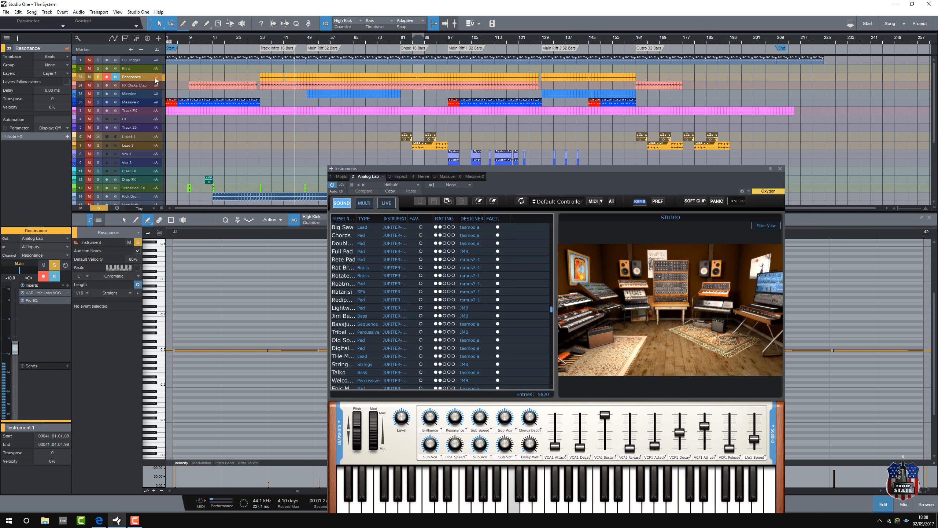
drag(497, 169, 504, 64)
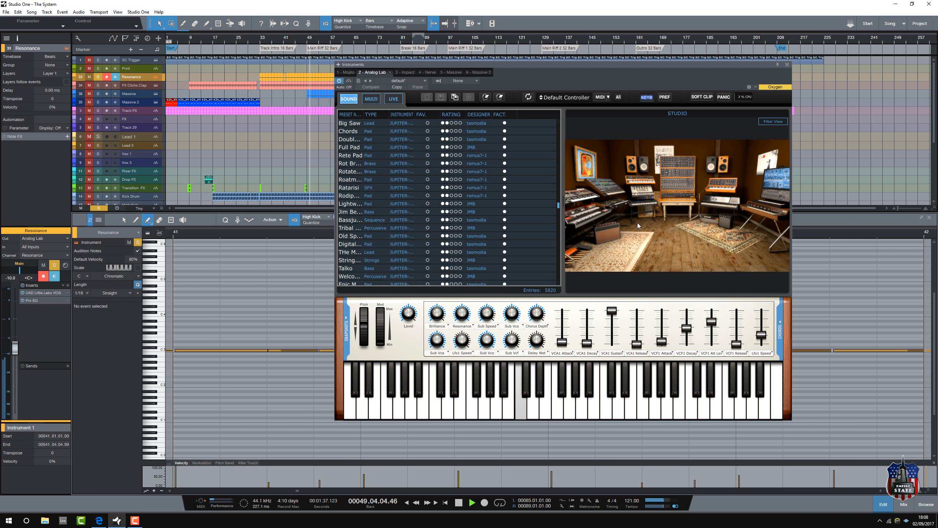
scroll(481, 205, down, 6)
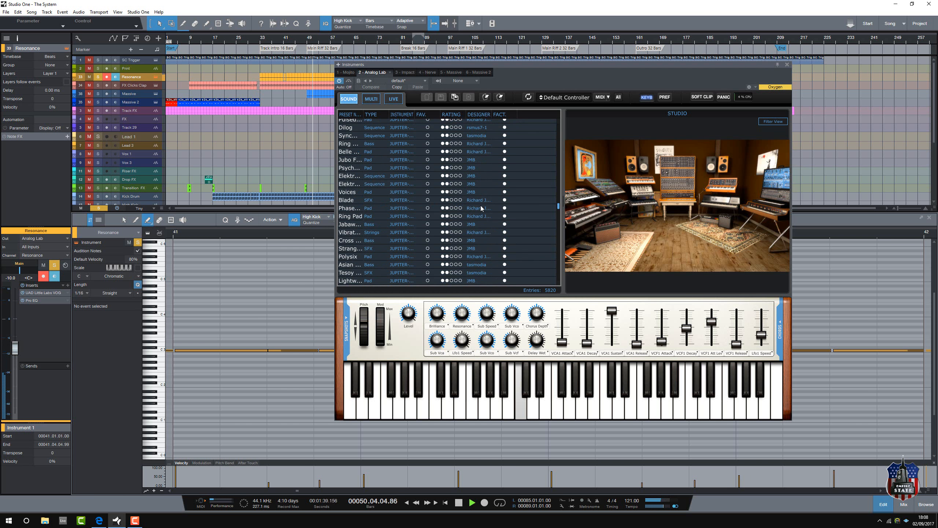
scroll(481, 206, down, 10)
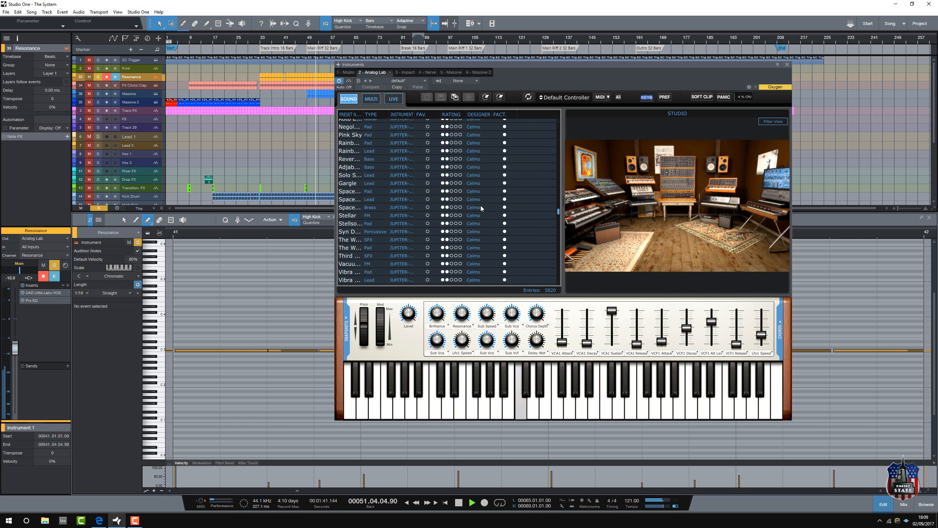
scroll(481, 205, up, 10)
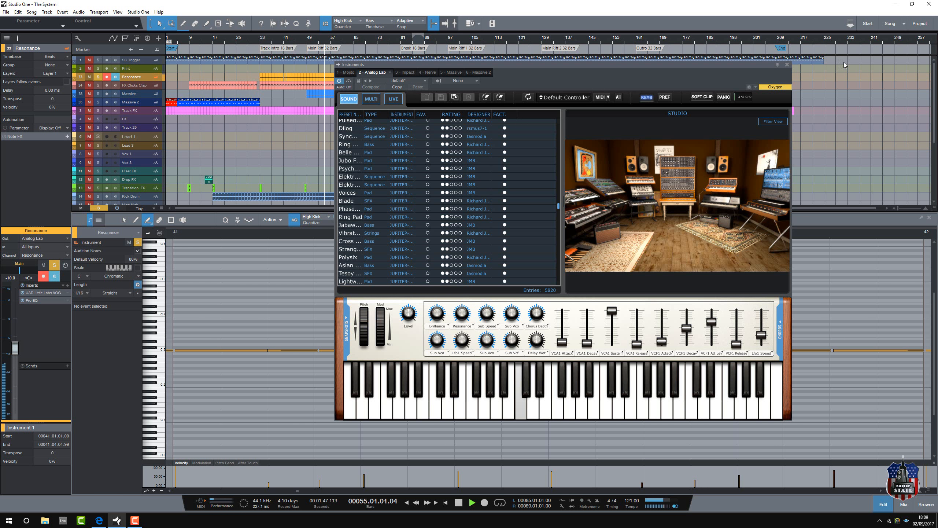
click(787, 65)
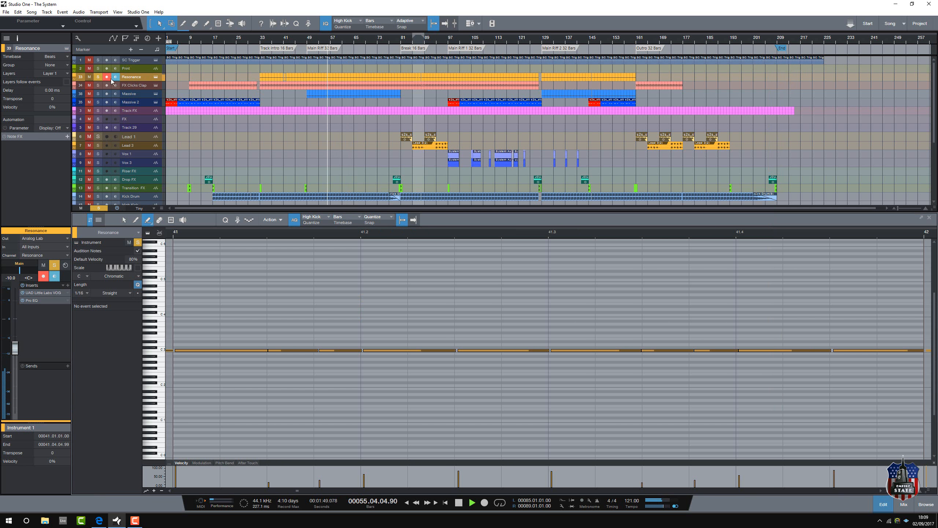
click(97, 77)
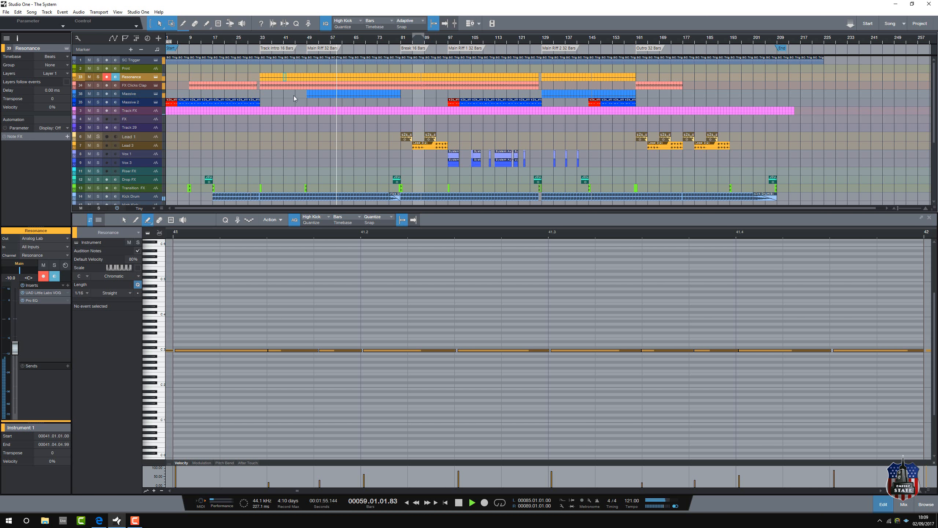
Step: Open the Massive 2 instrument and audition the Massive track in solo before unsoloing it
click(155, 101)
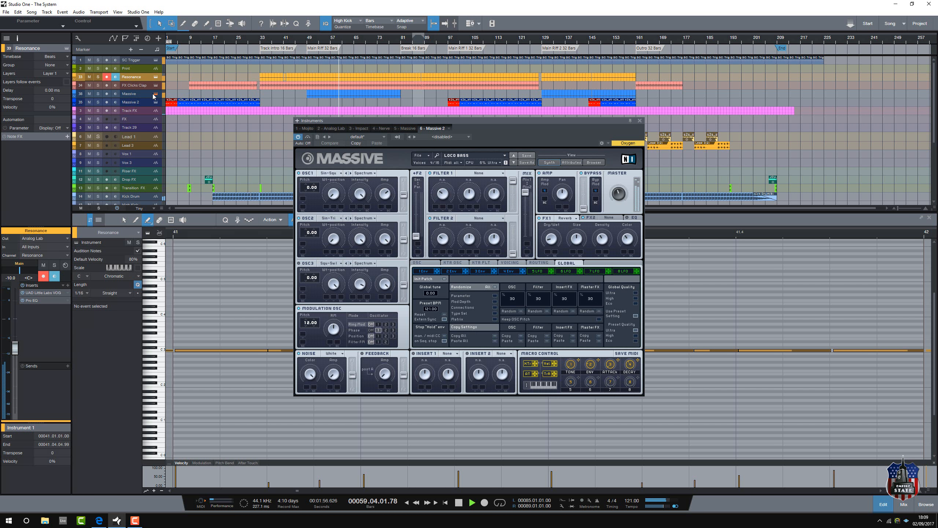
click(99, 94)
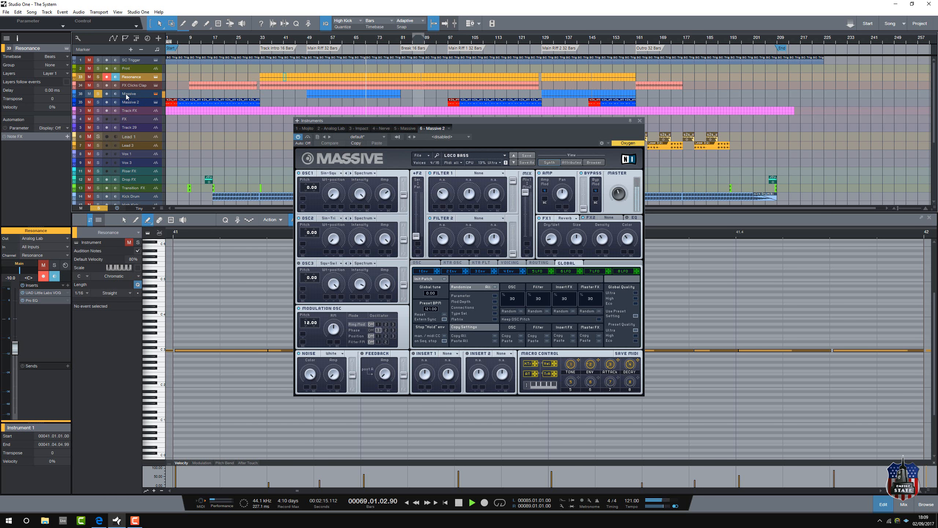
click(98, 94)
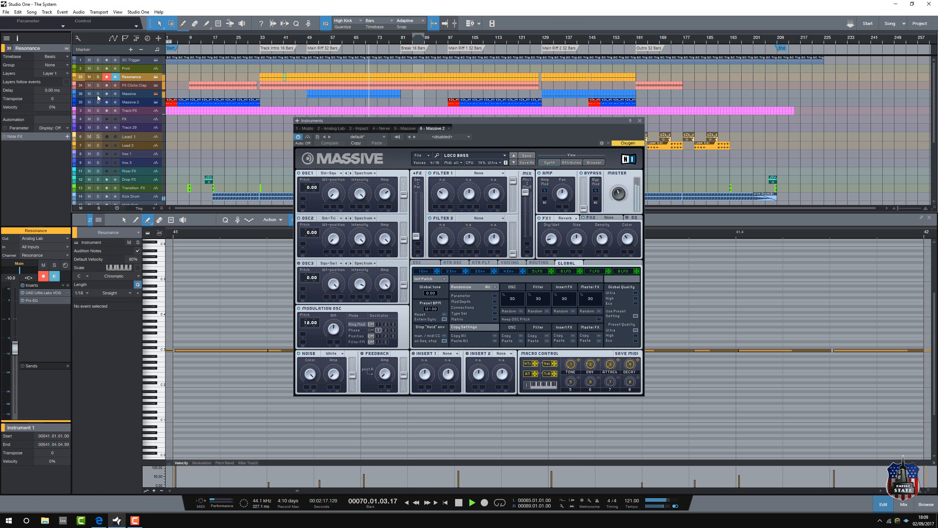
Step: Examine the Massive track's notes at bar 71 and audition the track in solo again, closing the instrument window when done
click(372, 95)
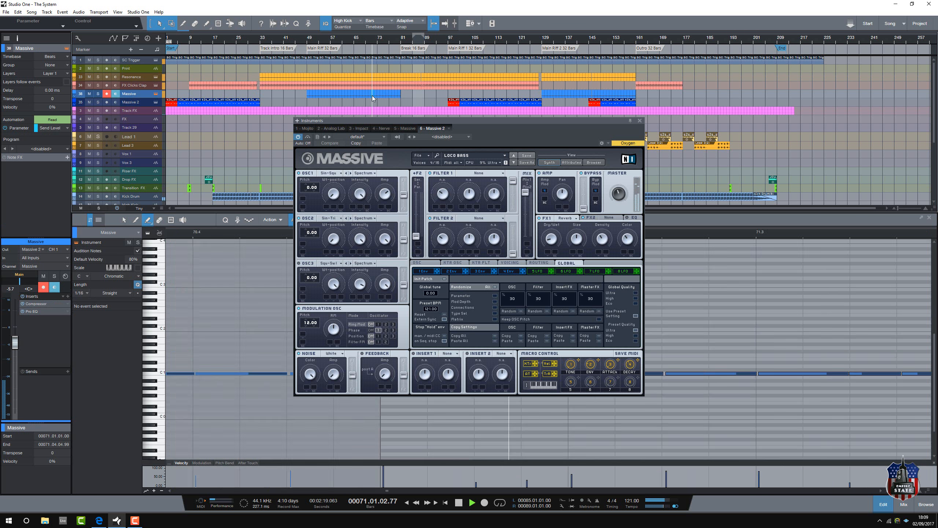
drag(446, 119, 456, 32)
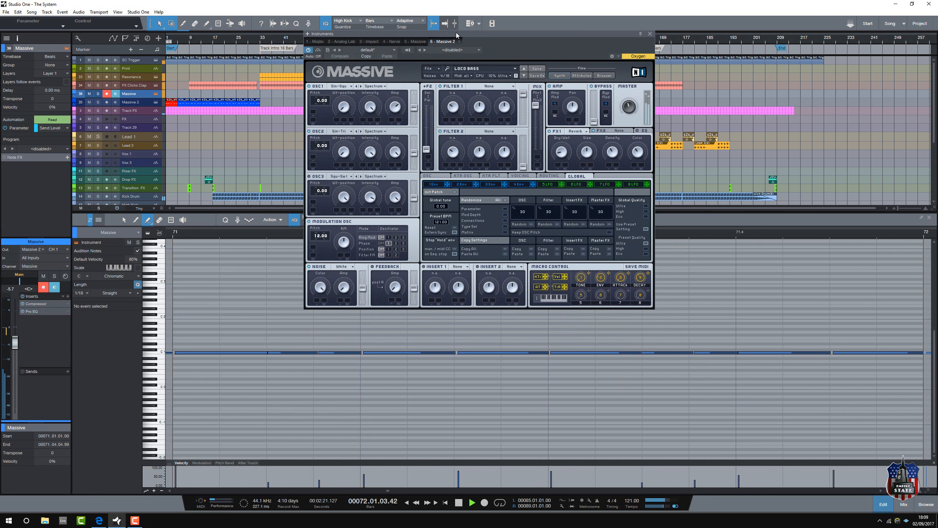
click(98, 94)
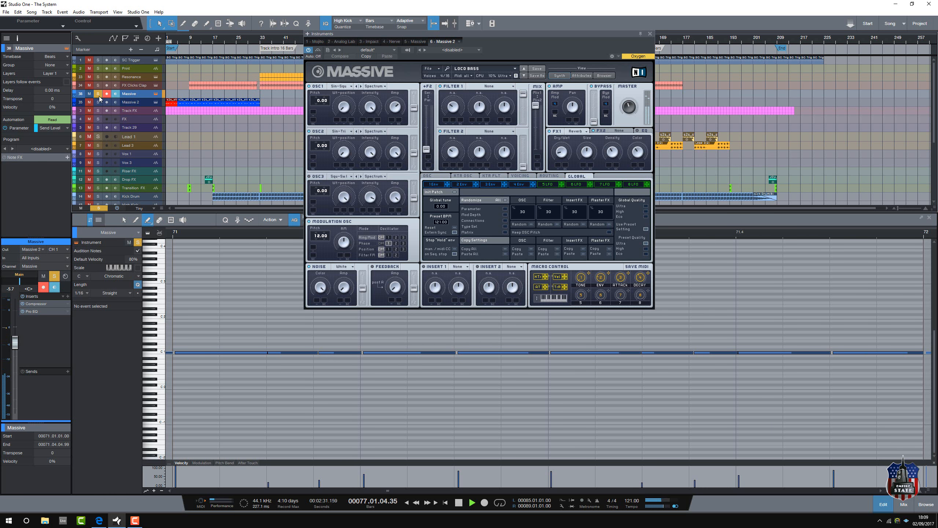
click(98, 94)
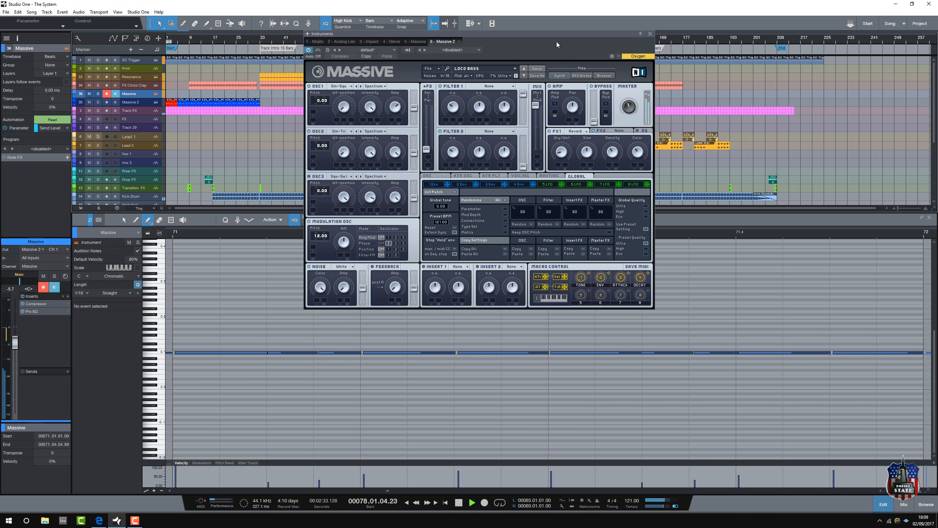
drag(582, 34, 613, 215)
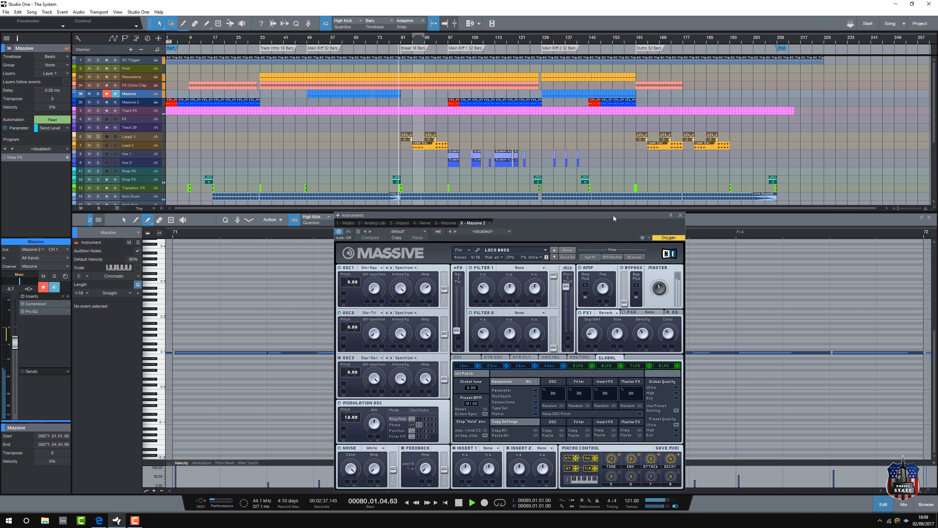
click(680, 215)
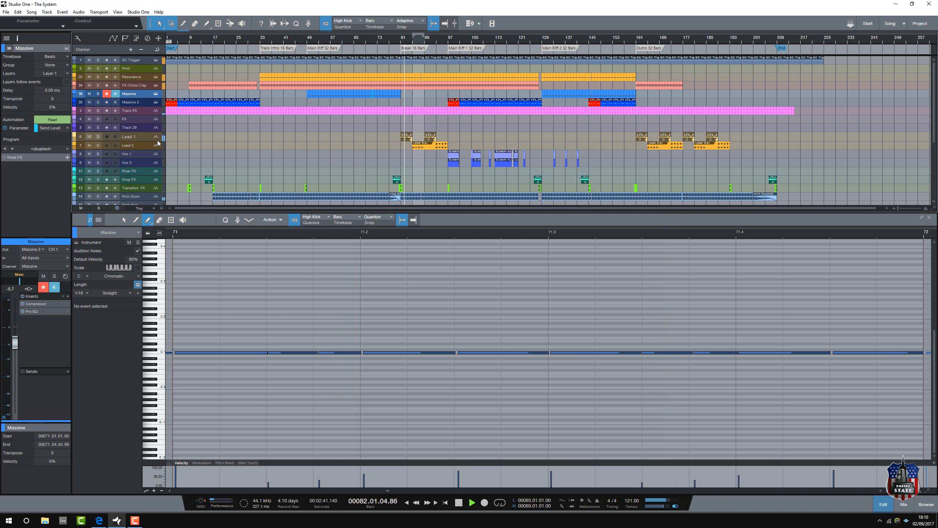
Step: Audition Lead 1 and Lead 3 in solo, separately and together, and stop playback with both tracks soloed
click(134, 136)
click(97, 137)
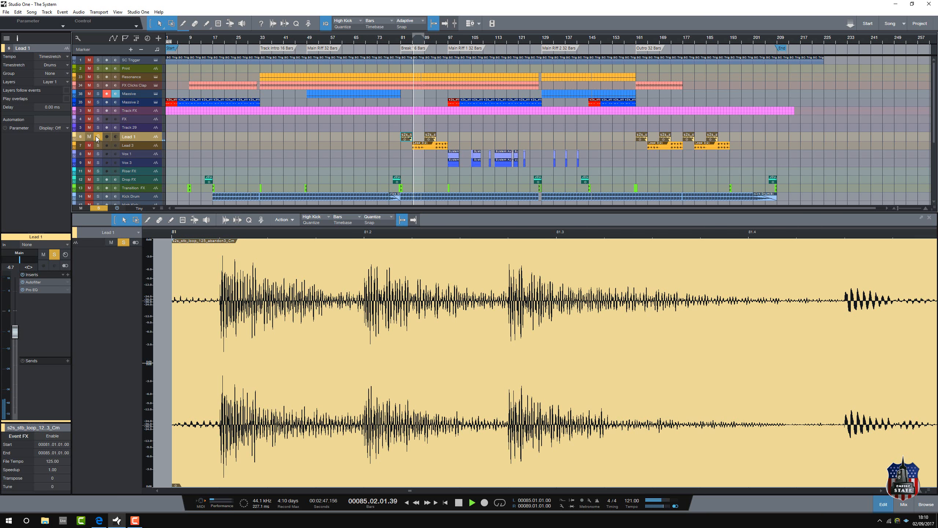
click(98, 145)
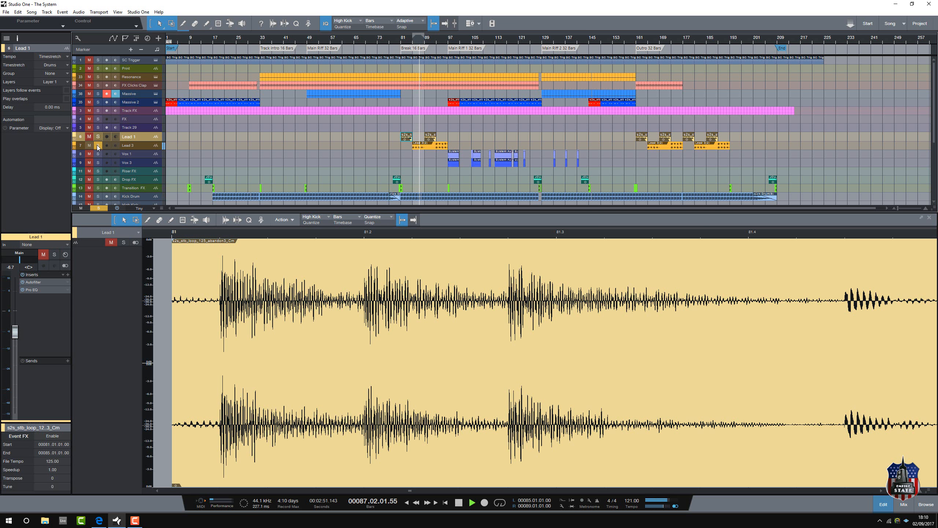
click(97, 137)
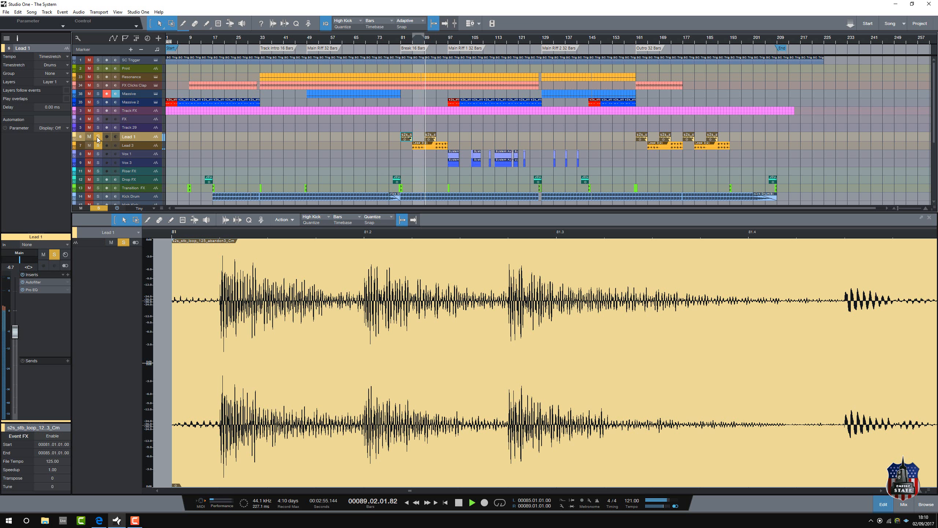
click(98, 145)
click(97, 137)
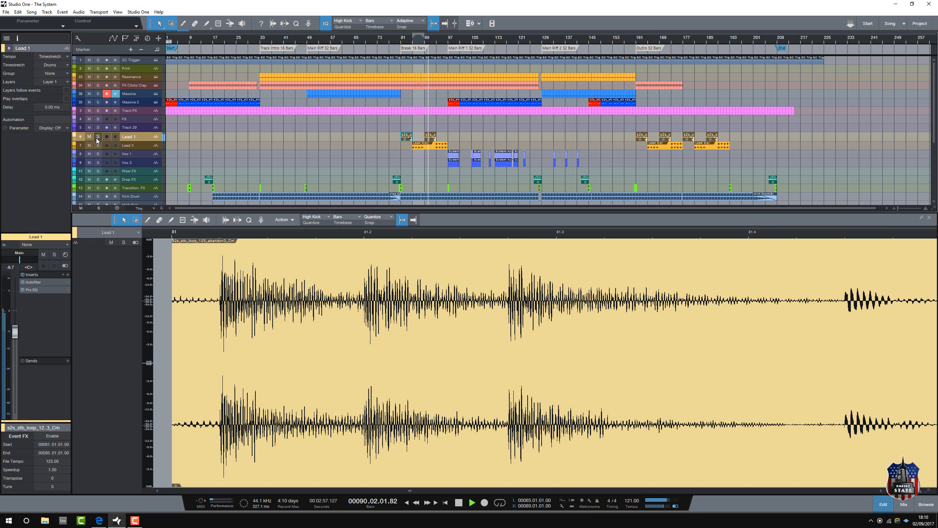
click(98, 144)
click(97, 137)
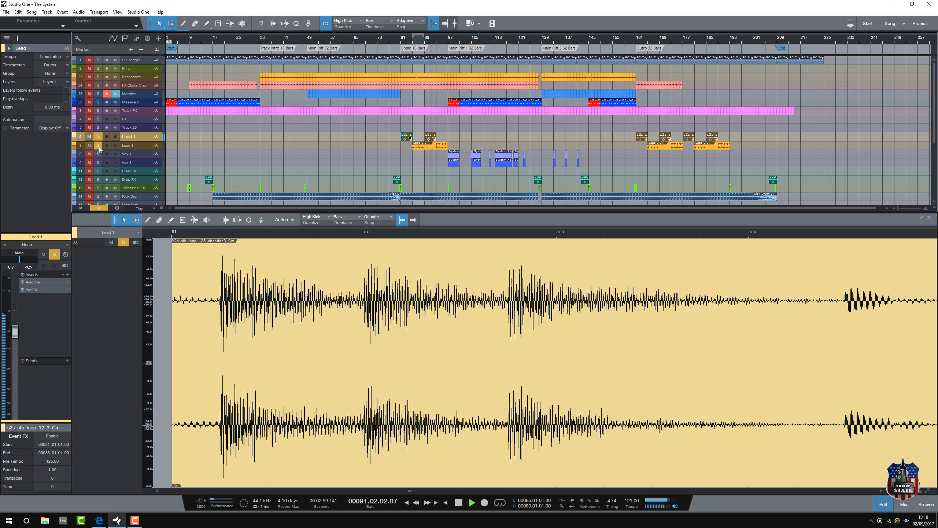
key(space)
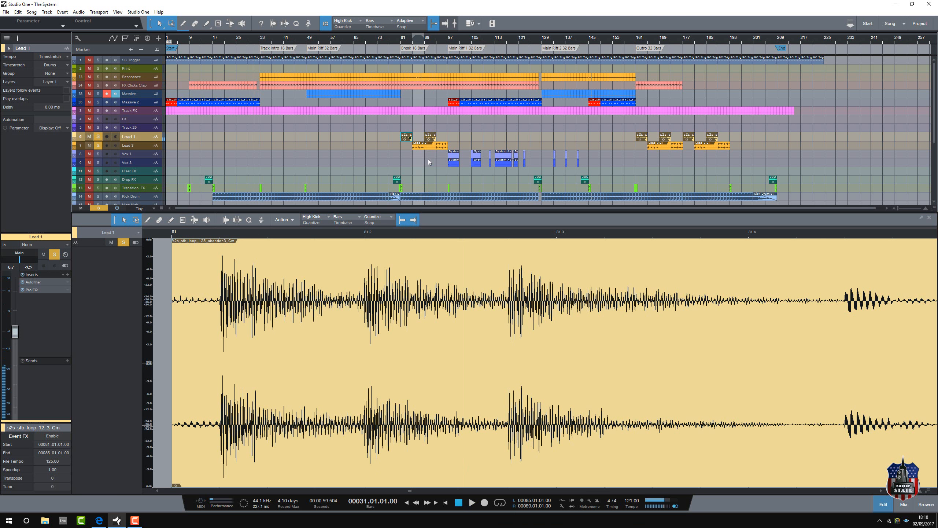
Step: Examine the Lead 1 and Lead 3 audio events and inspect the Autofilter insert on Lead 3, closing the plug-in when done
double_click(408, 139)
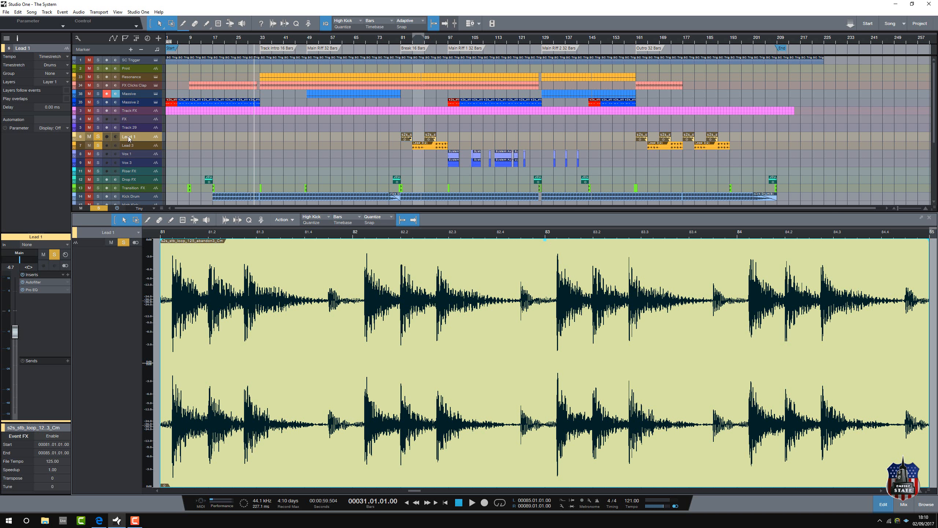
click(130, 147)
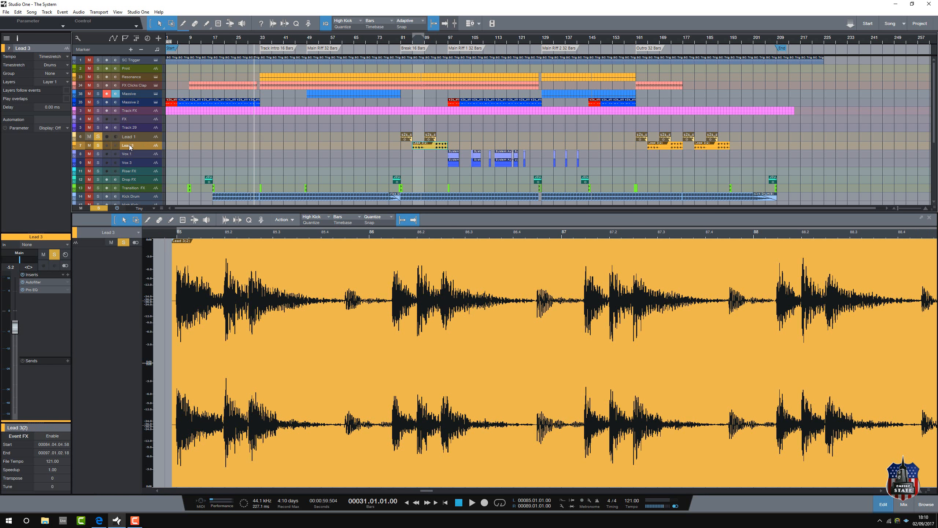
double_click(33, 282)
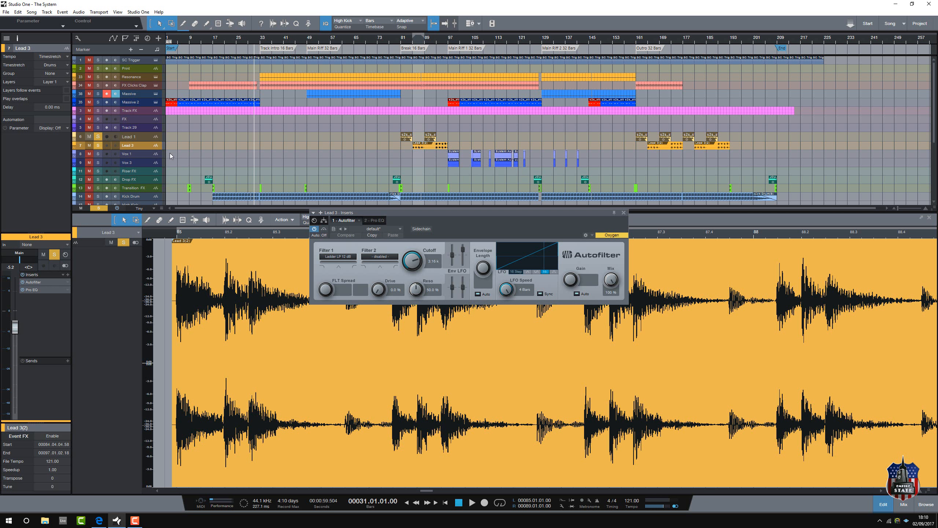
click(139, 138)
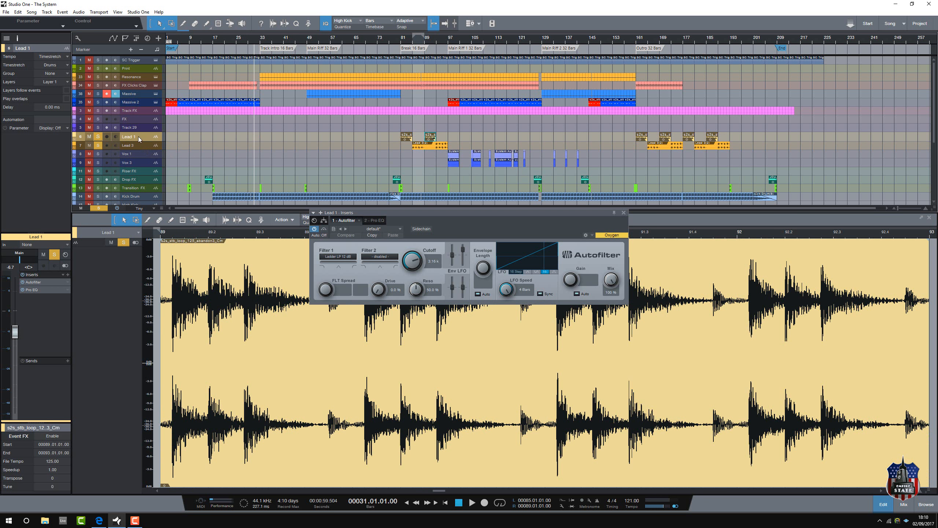
click(36, 283)
click(37, 283)
click(134, 146)
click(42, 283)
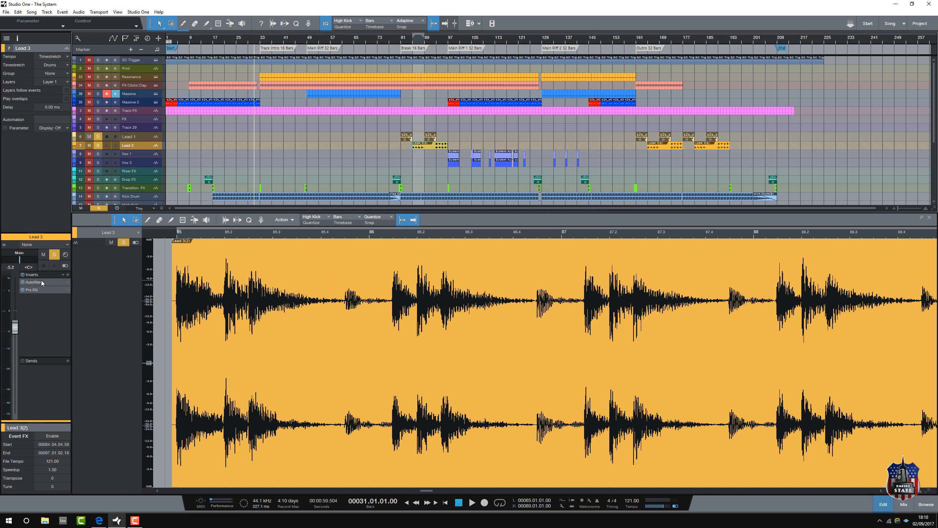
click(41, 283)
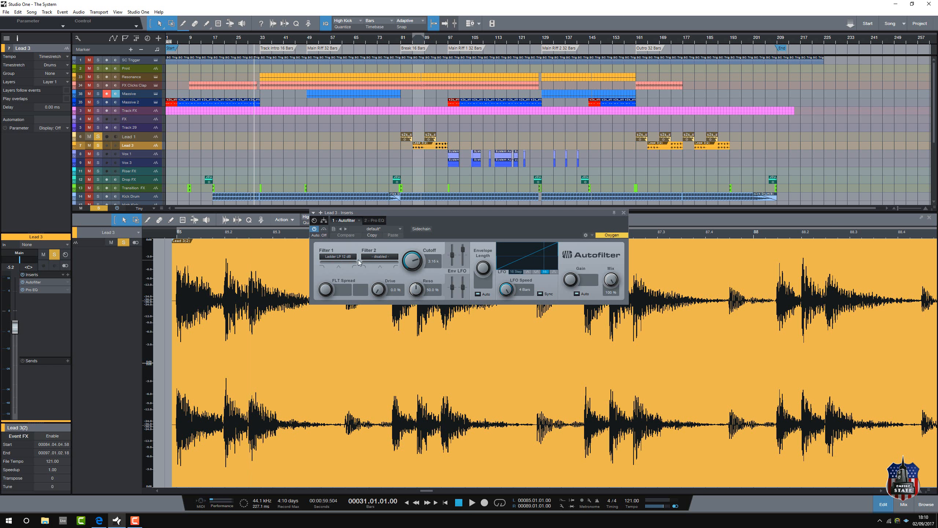
click(623, 214)
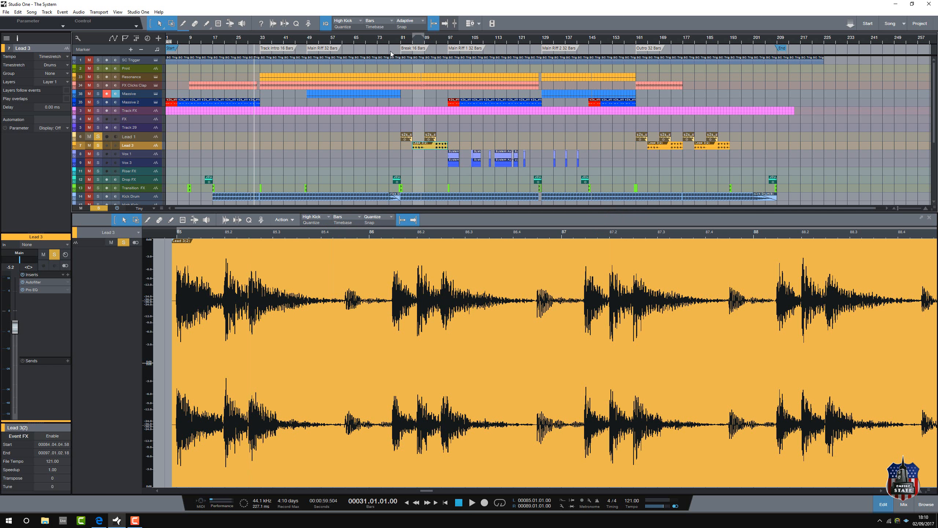
Step: Play the soloed Lead 1 and Lead 3 tracks from bar 79, clear their solos, and stop playback
click(397, 41)
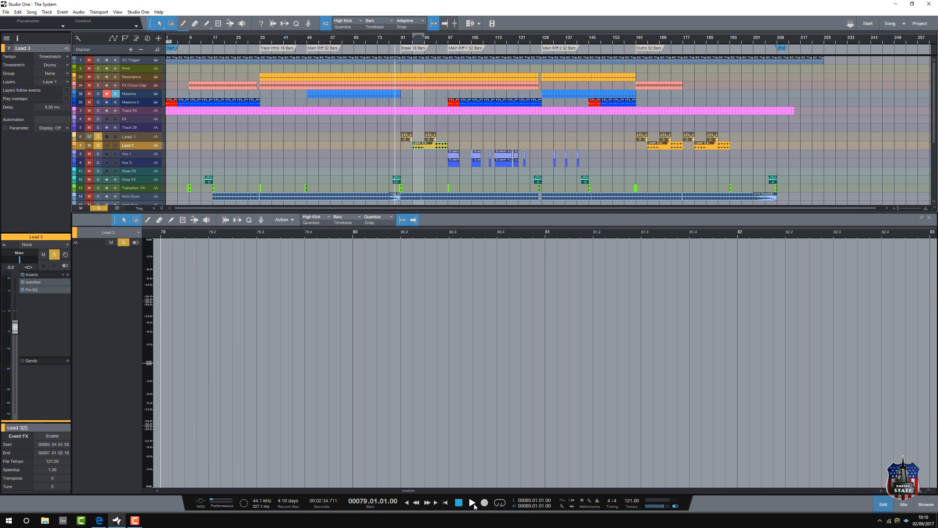
click(473, 503)
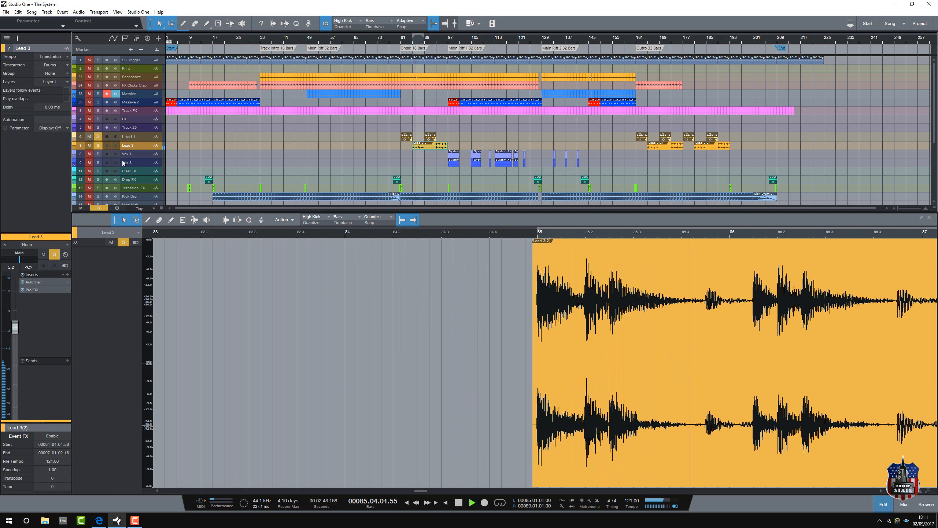
click(98, 137)
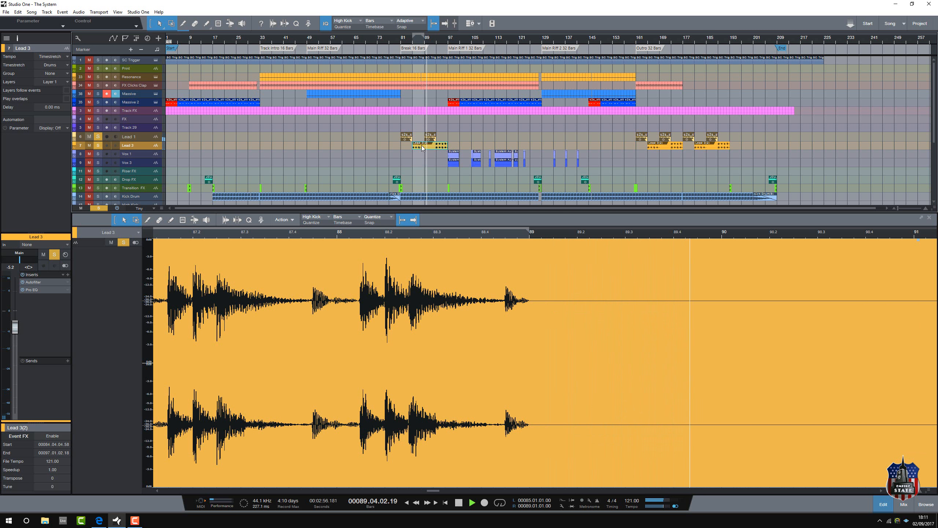
click(98, 136)
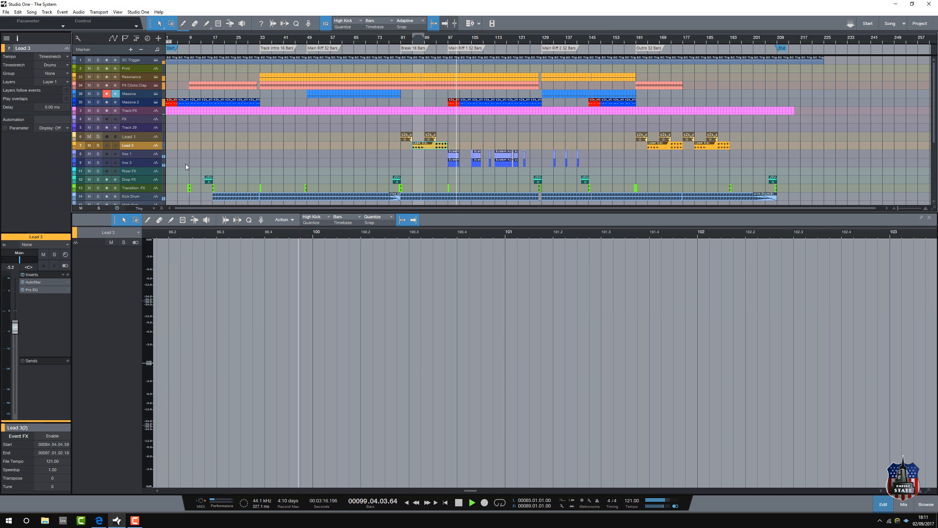
click(460, 504)
Step: Solo Vox 1 and Vox 3, examine their audio events at bar 97, and play both tracks from bar 94
click(98, 154)
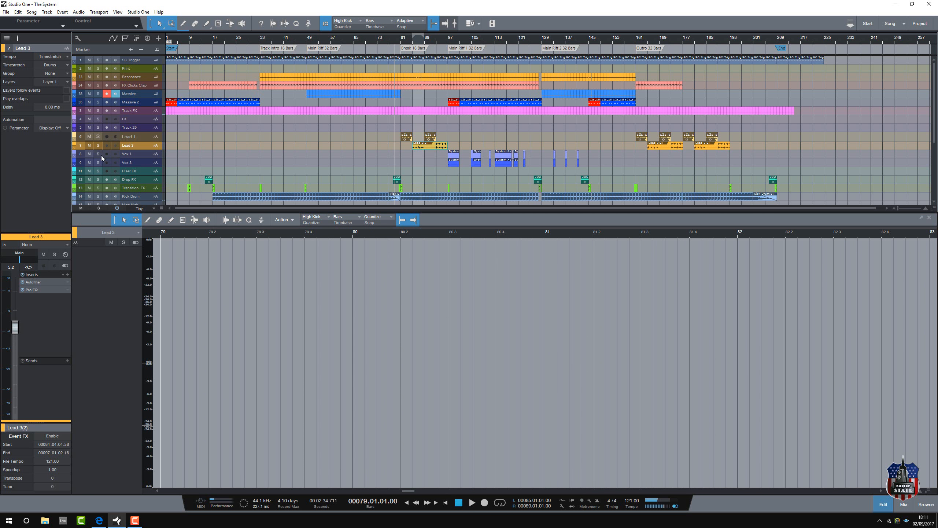
click(98, 163)
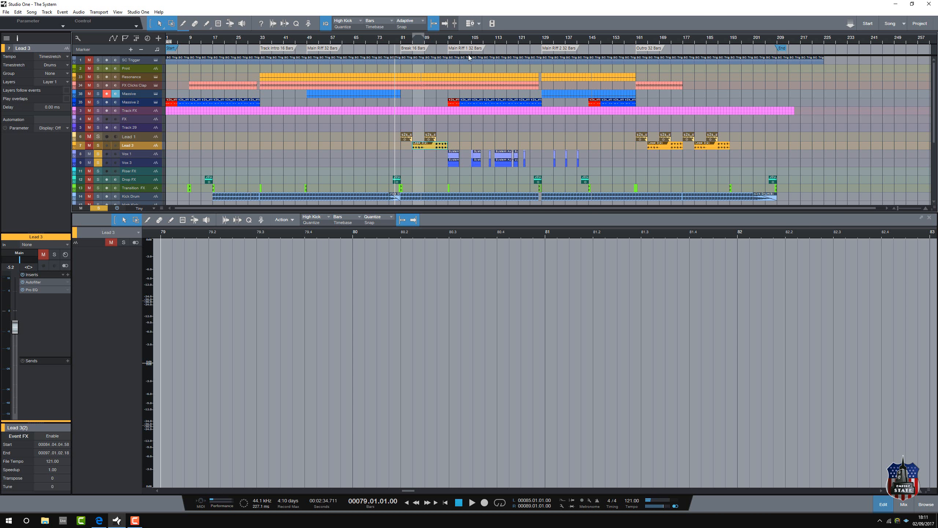
click(440, 43)
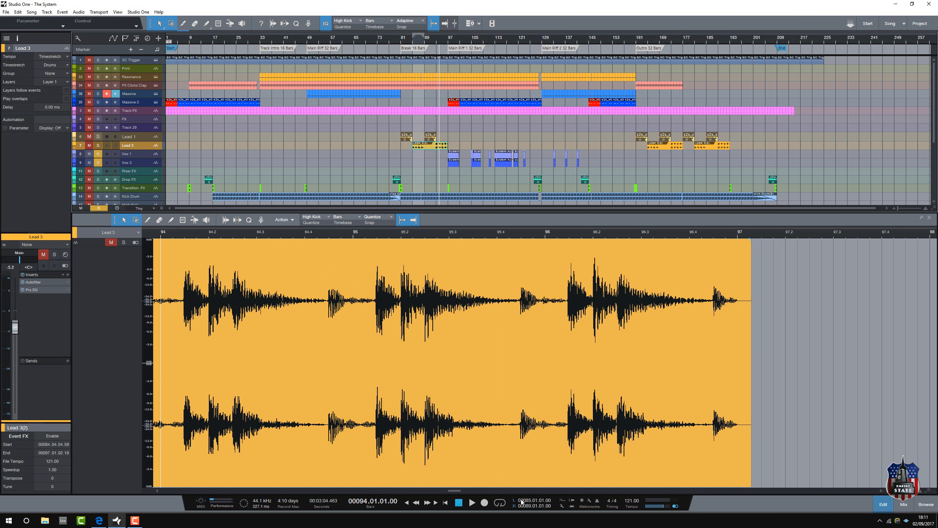
click(132, 155)
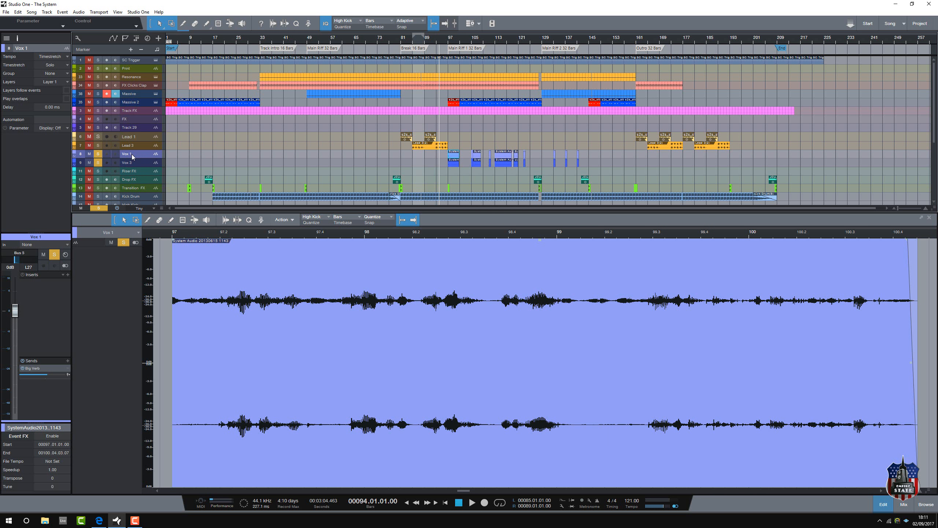
click(132, 163)
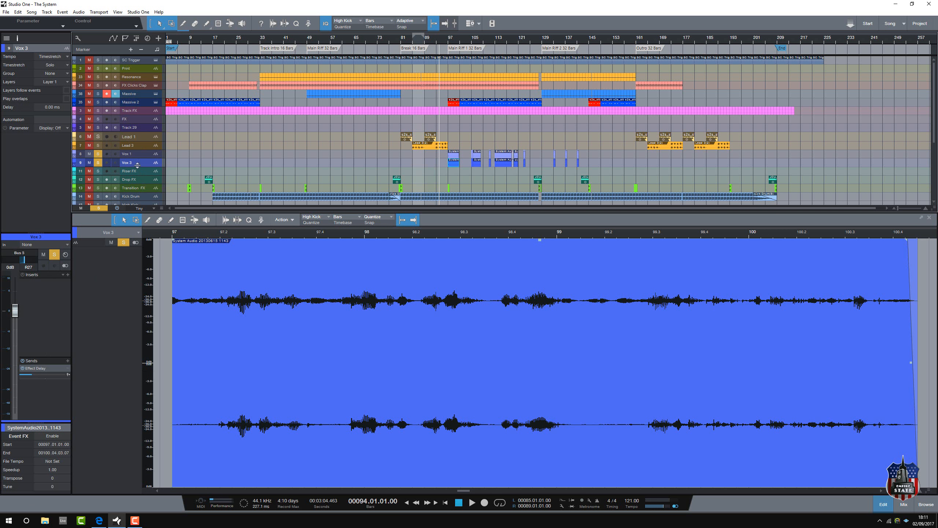
click(472, 503)
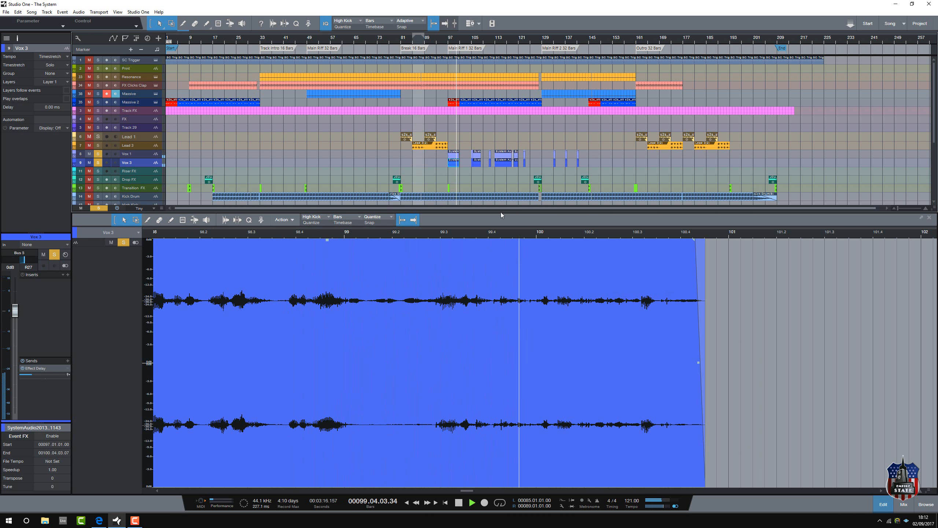
Step: Clear the solos on Vox 3 and Vox 1 and leave Vox 1 unmuted in the full mix
click(97, 162)
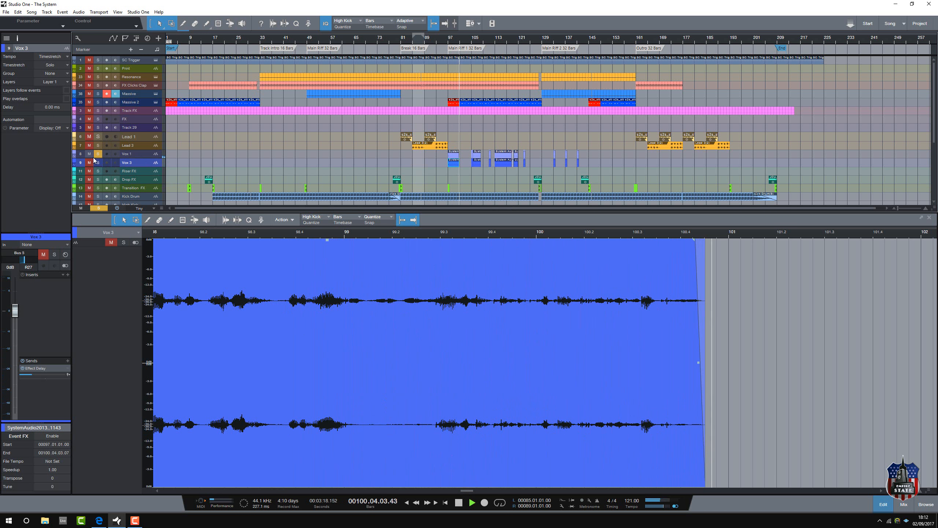
click(89, 154)
click(98, 153)
click(98, 153)
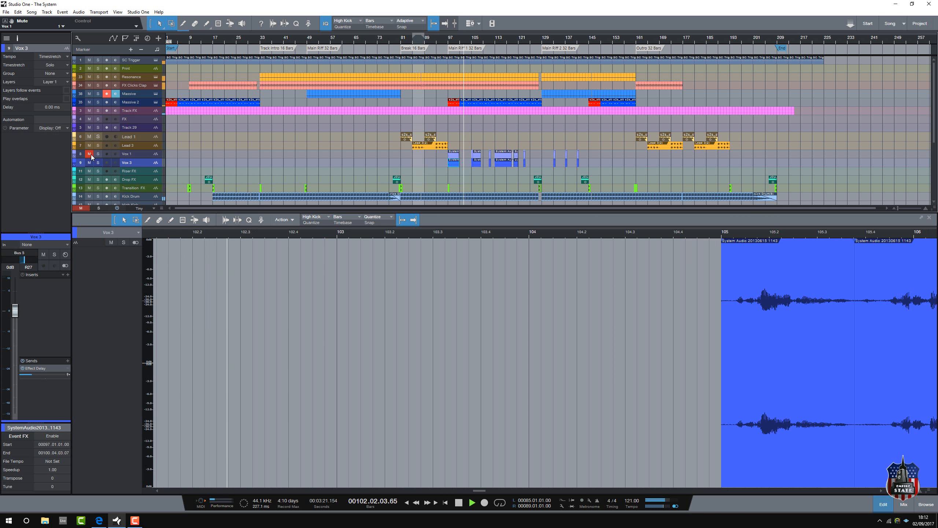
click(90, 154)
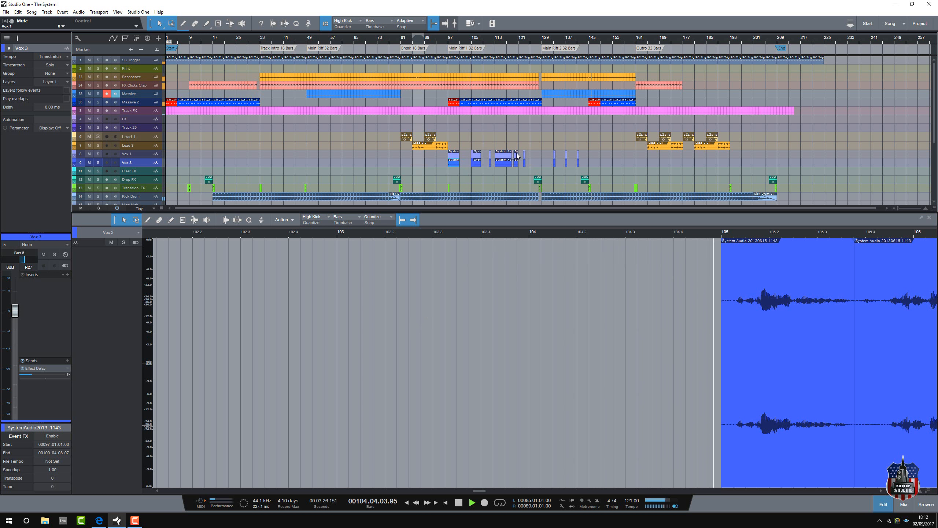
Step: Solo FX Clicks Clap during playback, inspect its Impact drum instrument, close the plug-in, and clear the solo
scroll(516, 152, down, 2)
scroll(516, 152, up, 2)
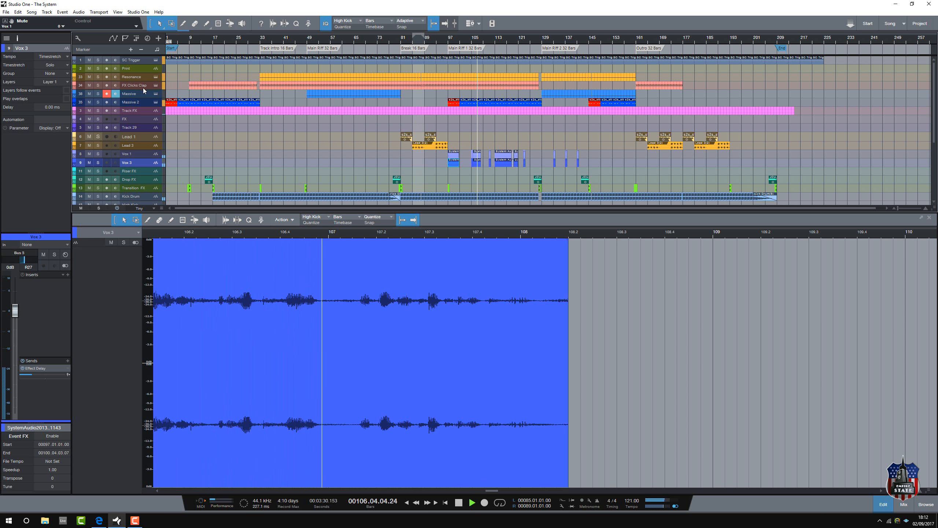
click(99, 85)
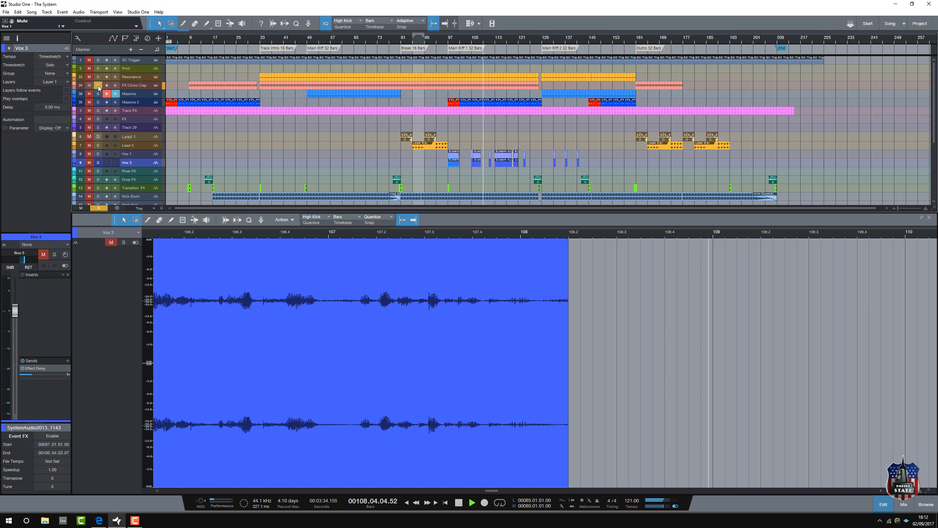
click(156, 85)
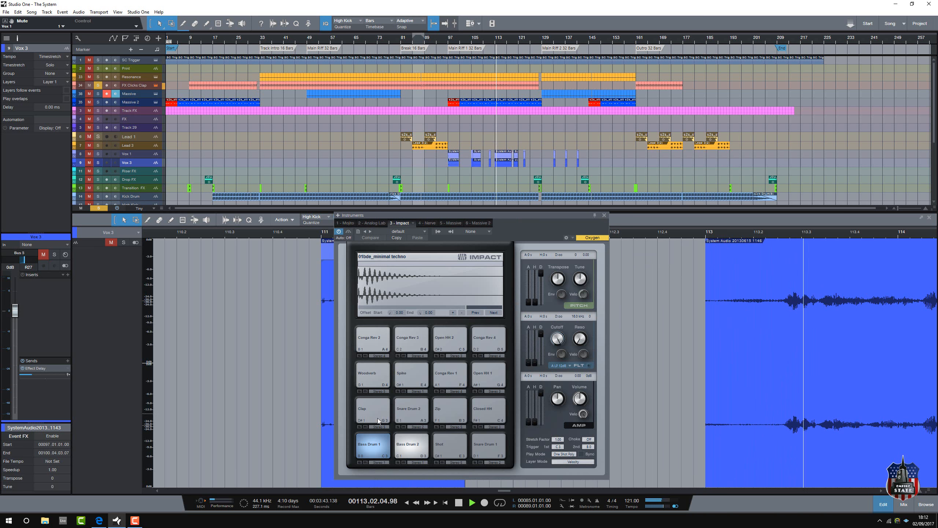
click(604, 215)
click(98, 85)
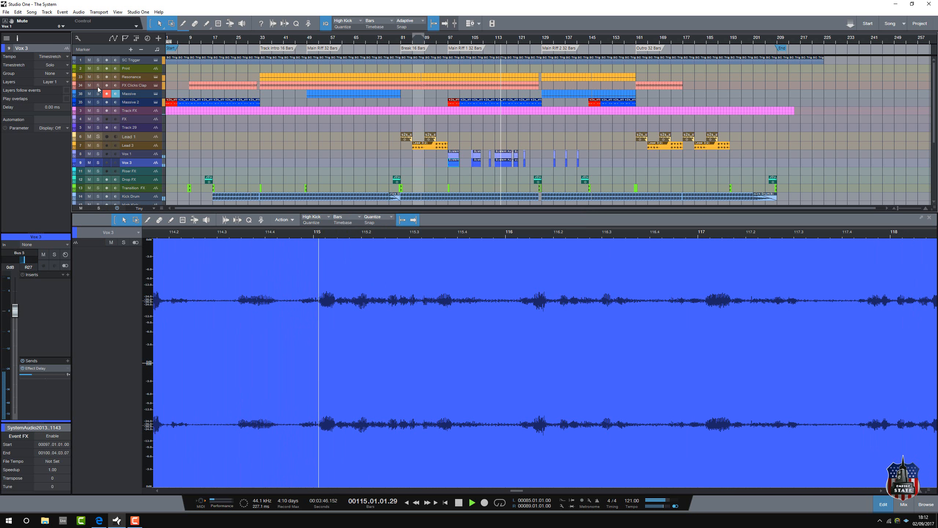
Step: Audition Massive 2 in solo, clear it, and briefly toggle the solo on the Print track
click(98, 101)
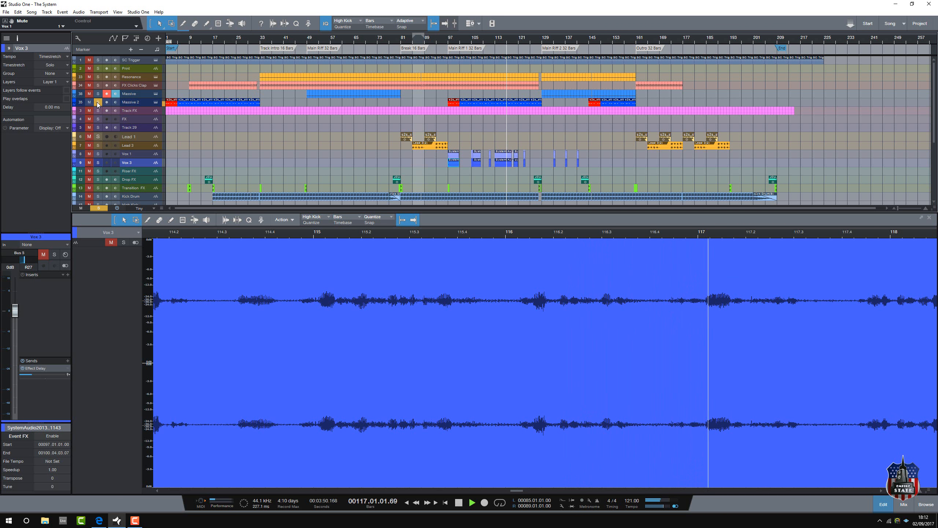
click(97, 102)
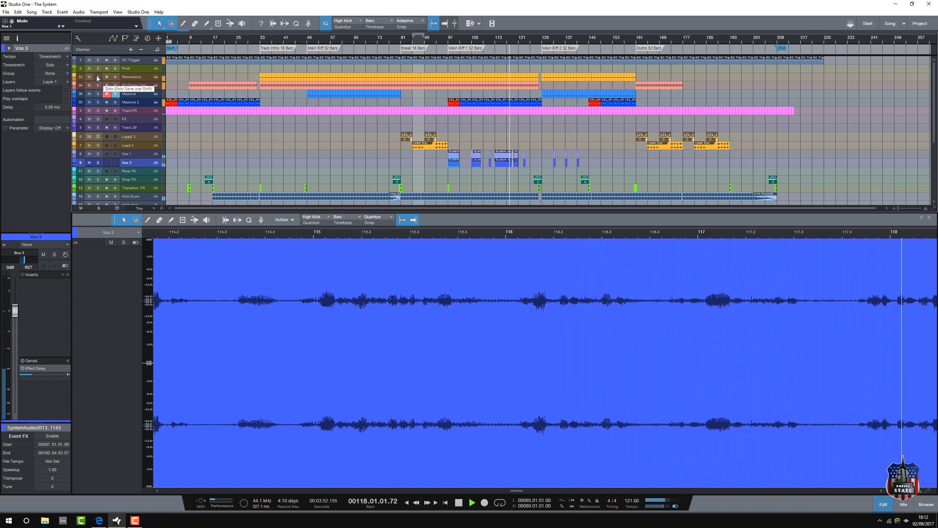
click(97, 69)
click(97, 68)
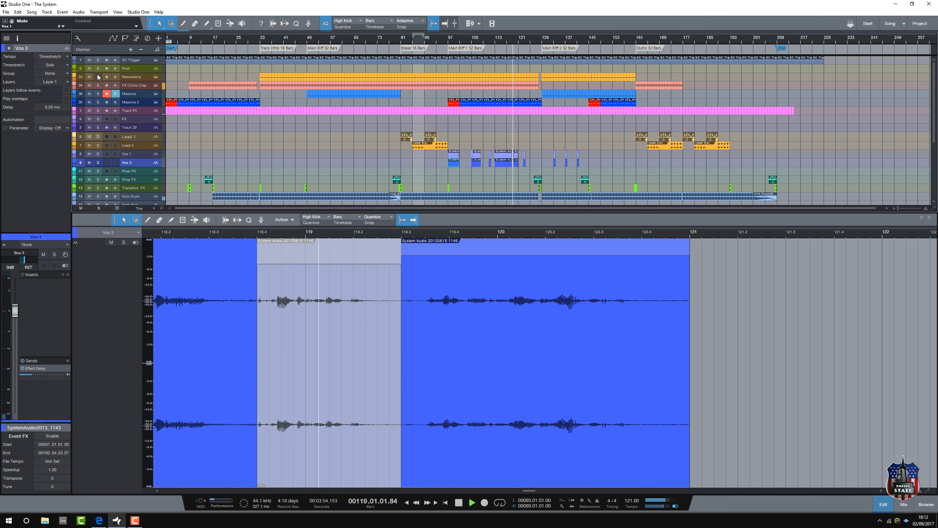
Step: Solo Resonance and Massive 2 together and play them from bar 118
click(98, 76)
click(97, 94)
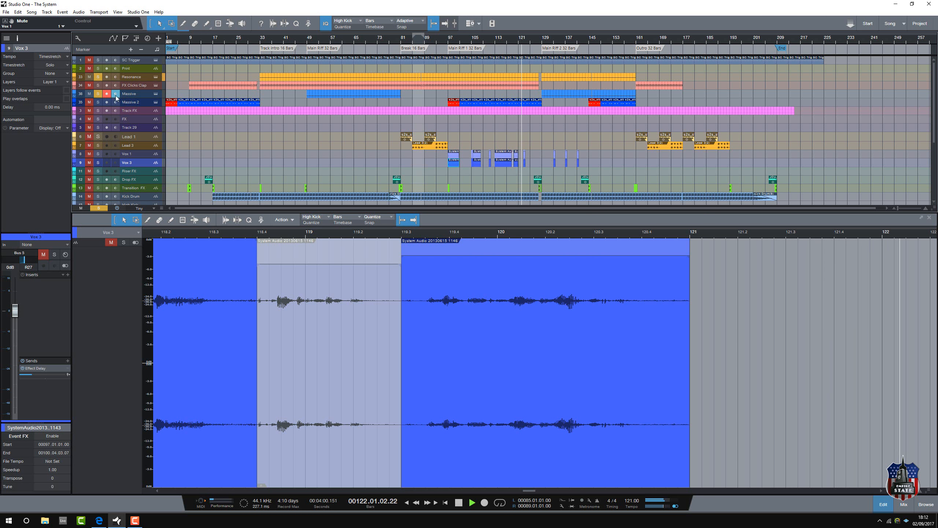
click(98, 102)
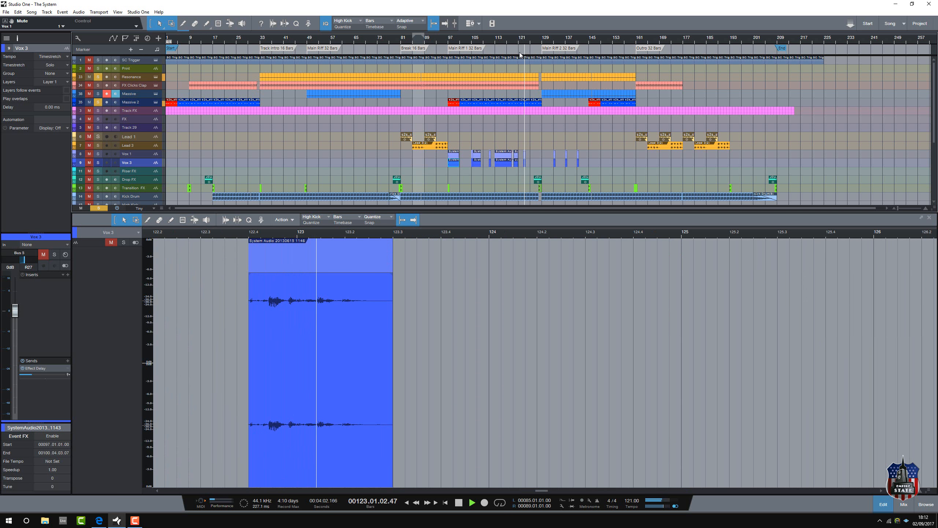
click(511, 43)
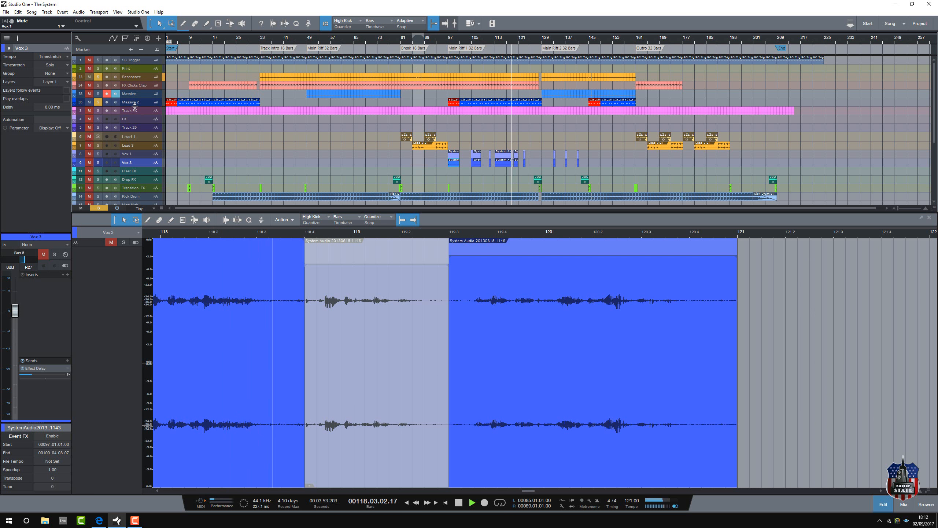
Step: Inspect Resonance's Analog Lab instrument, close it, and clear the solos on Resonance and Massive 2
click(156, 76)
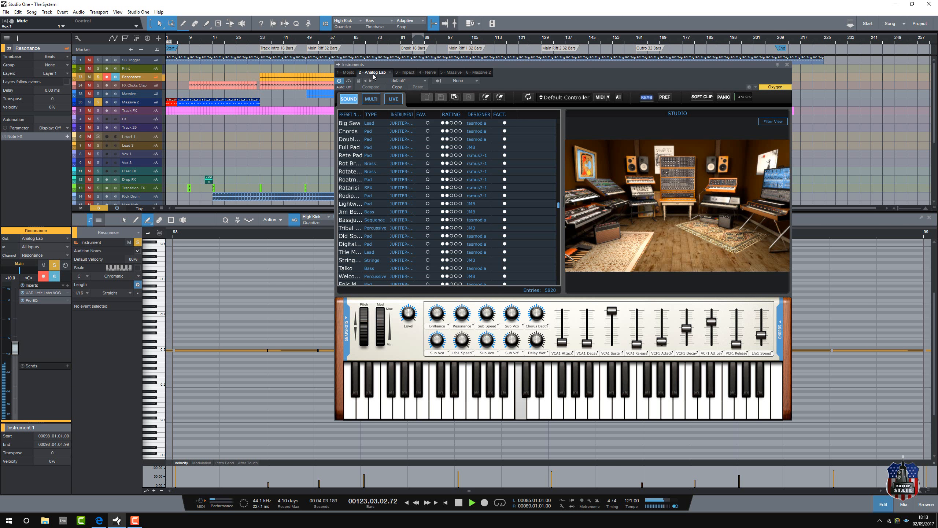
click(787, 64)
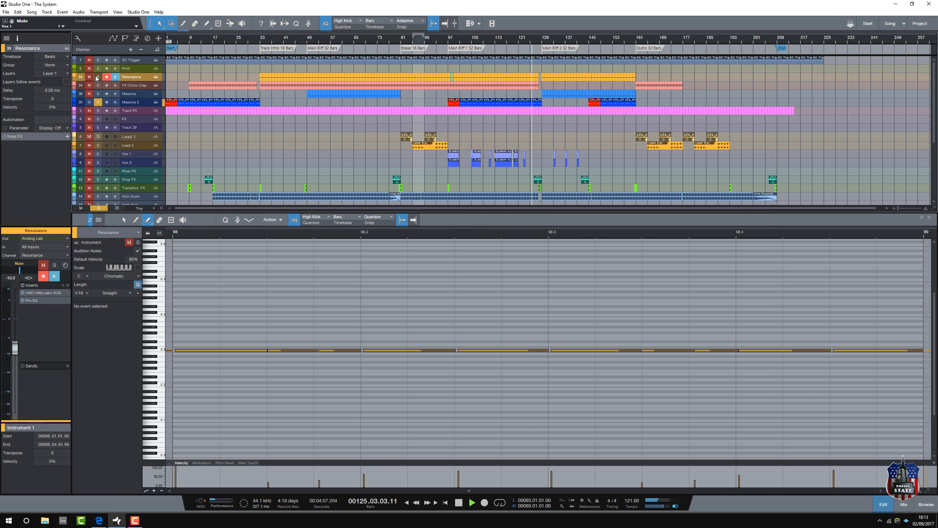
click(98, 77)
click(98, 78)
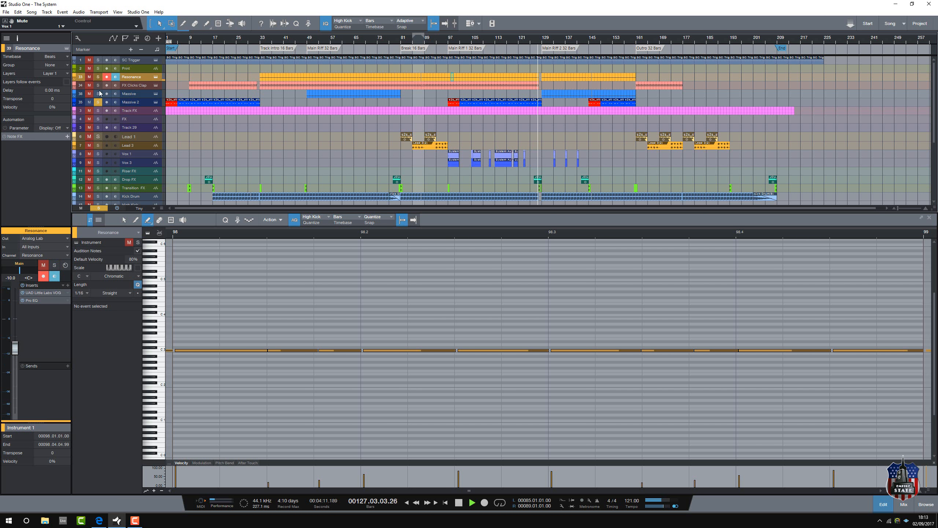
click(98, 102)
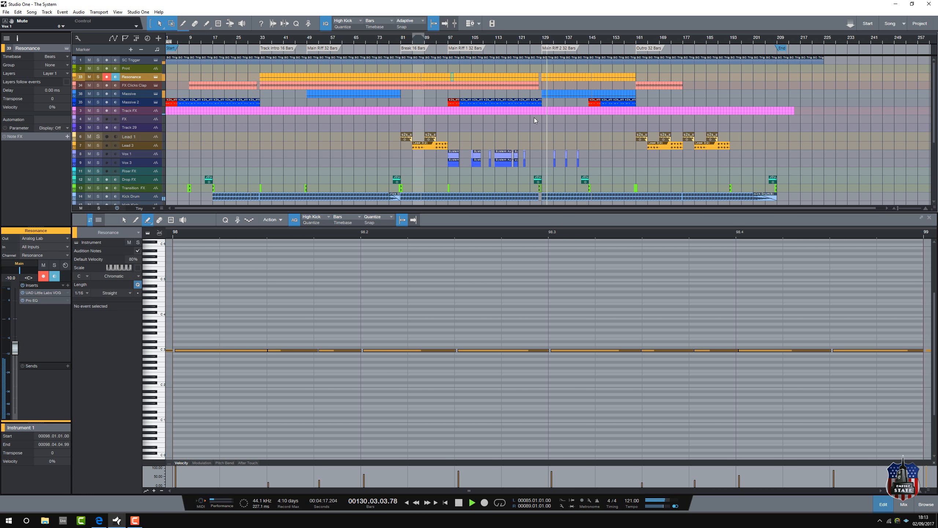
Step: Listen to the full mix from bars 142, 155 and 161, moving through Main Riff 2 into the Outro
scroll(534, 117, down, 1)
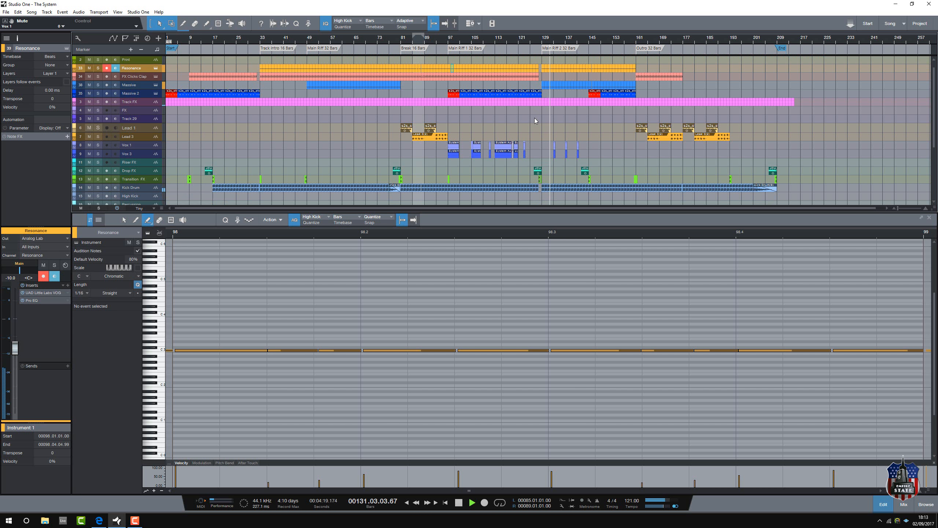
click(582, 43)
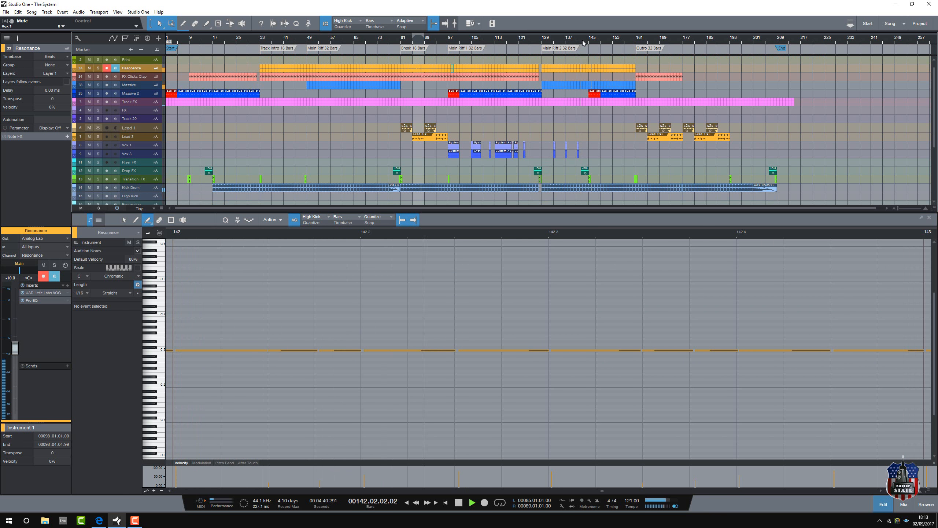
click(618, 42)
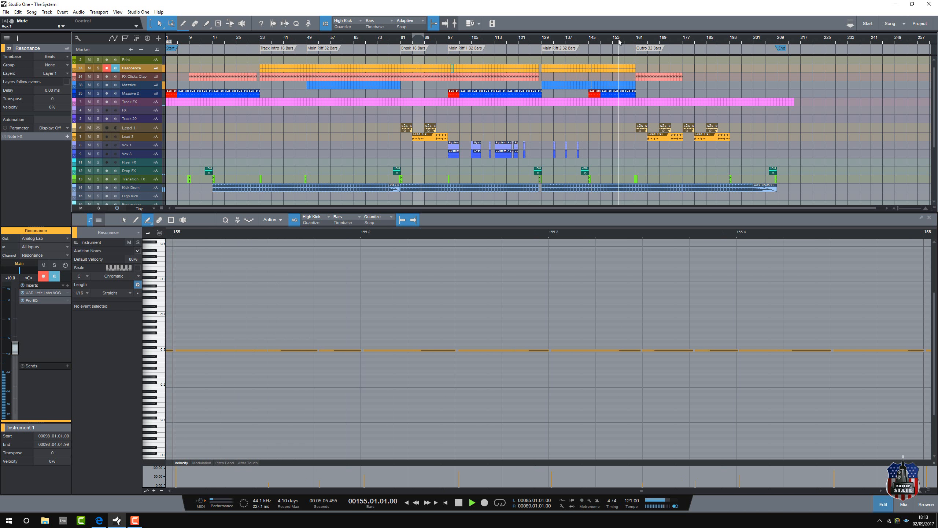
click(634, 43)
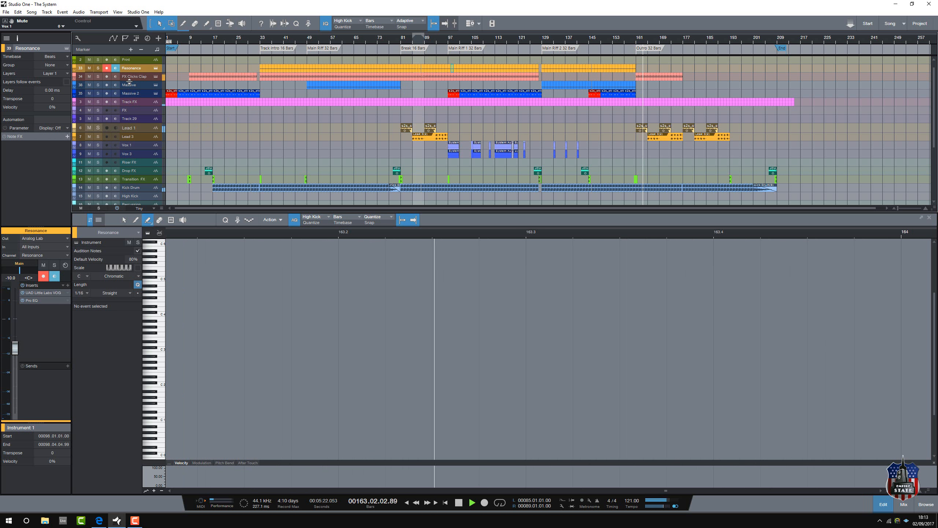
Step: Show the mixer console, stop playback, and inspect the UAD Little Labs VOG insert on the Resonance channel, closing it when done
key(F3)
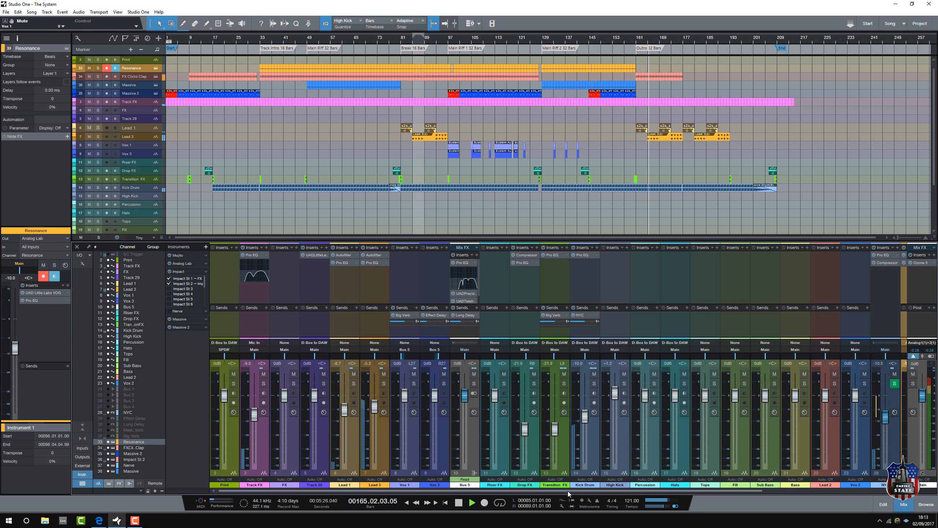
drag(568, 491, 704, 492)
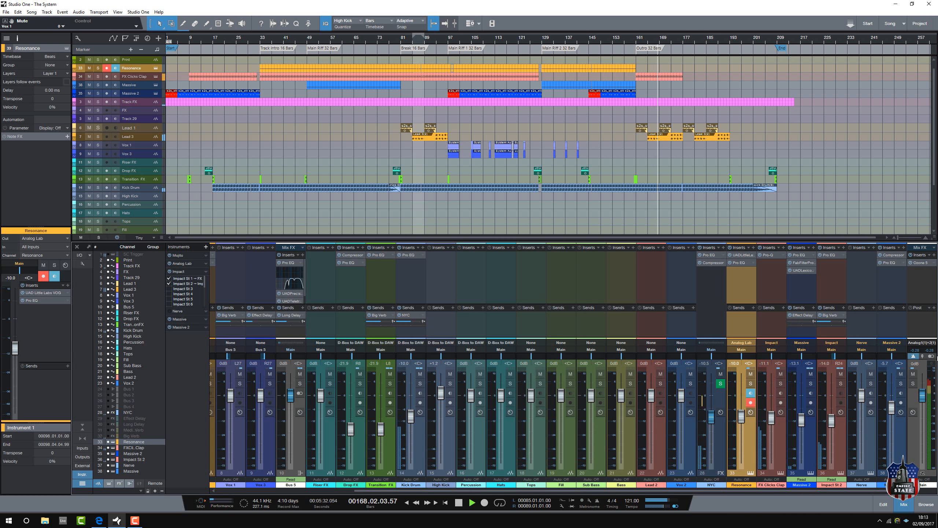
key(space)
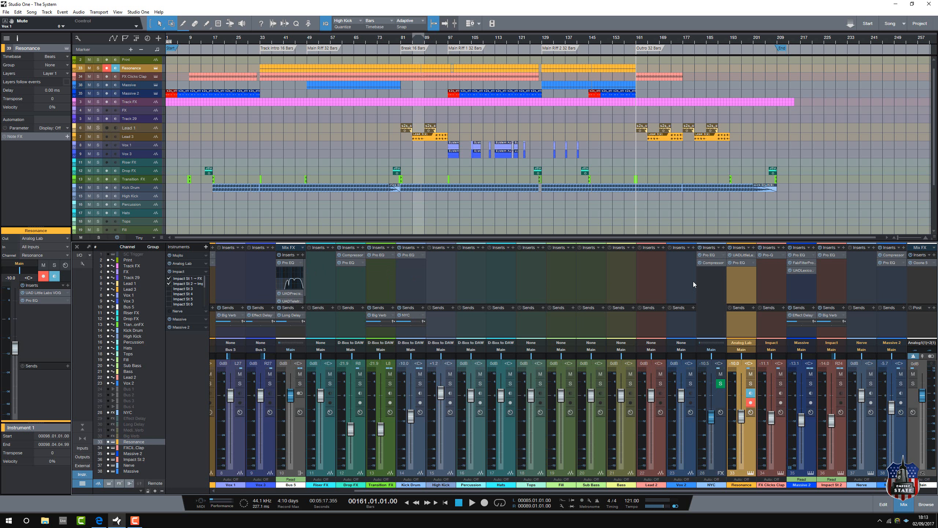
click(744, 257)
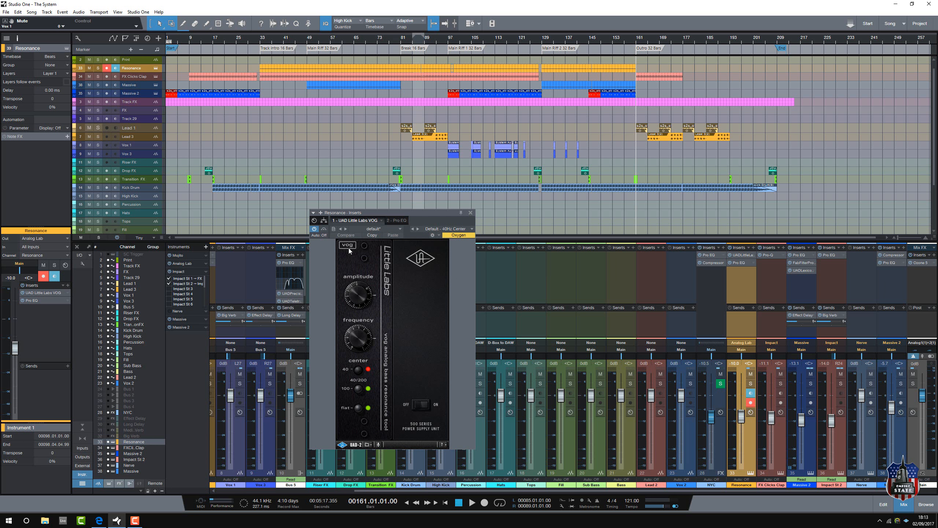
click(470, 213)
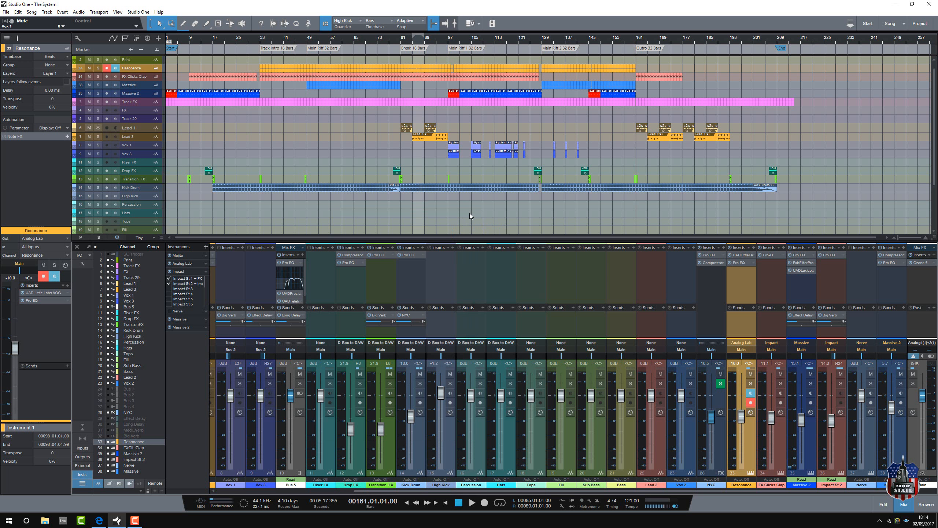
Step: Display the Ozone 5 insert on the Main channel, move its window higher, and play the song from bar 120
click(920, 263)
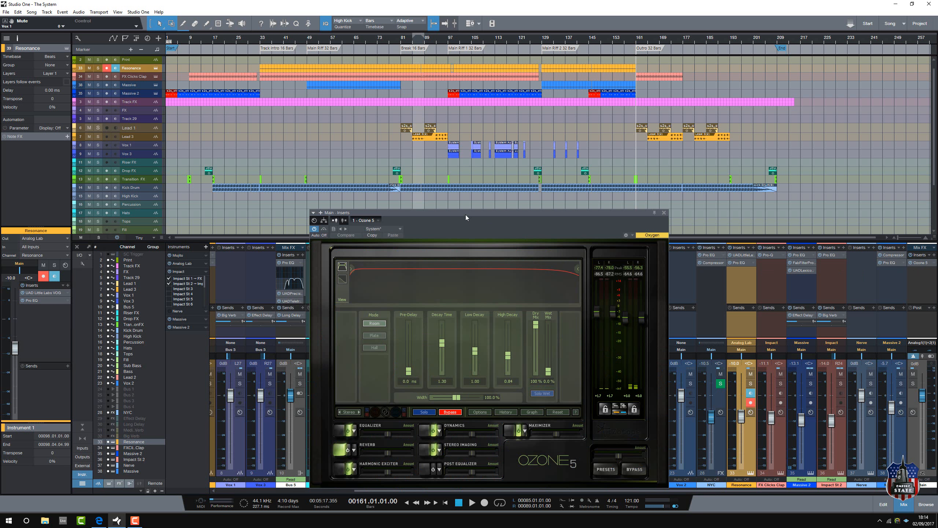
drag(466, 214, 459, 160)
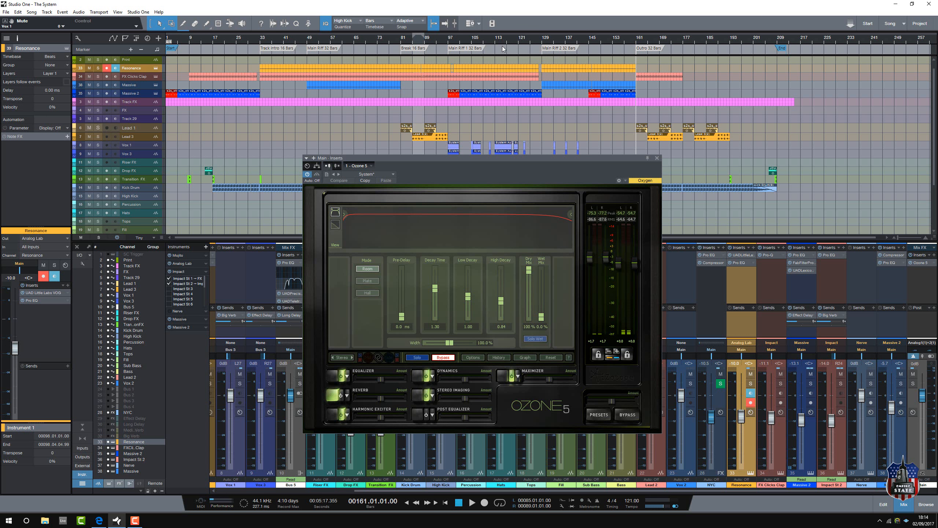
click(516, 45)
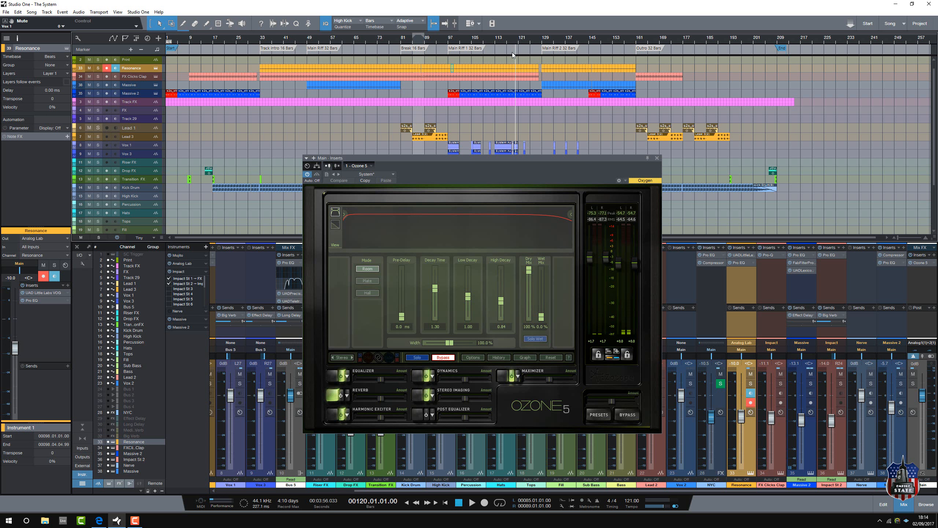
click(472, 503)
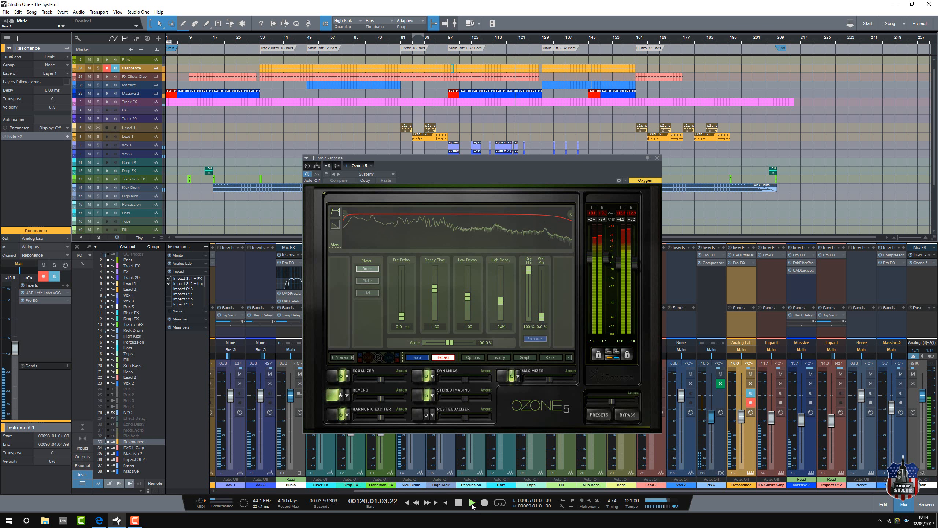
Step: Compare the mix with Ozone 5's Reverb module enabled and bypassed, leave it bypassed, and stop playback
click(340, 397)
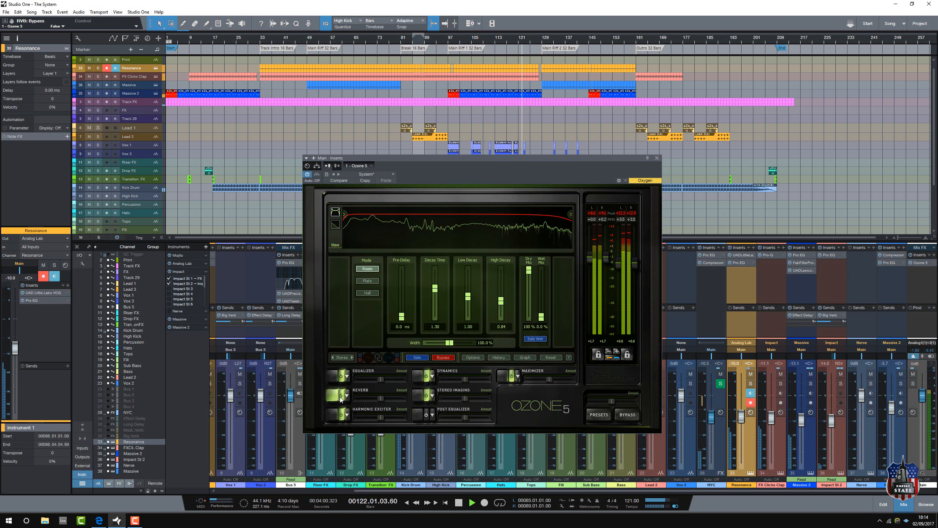
click(341, 397)
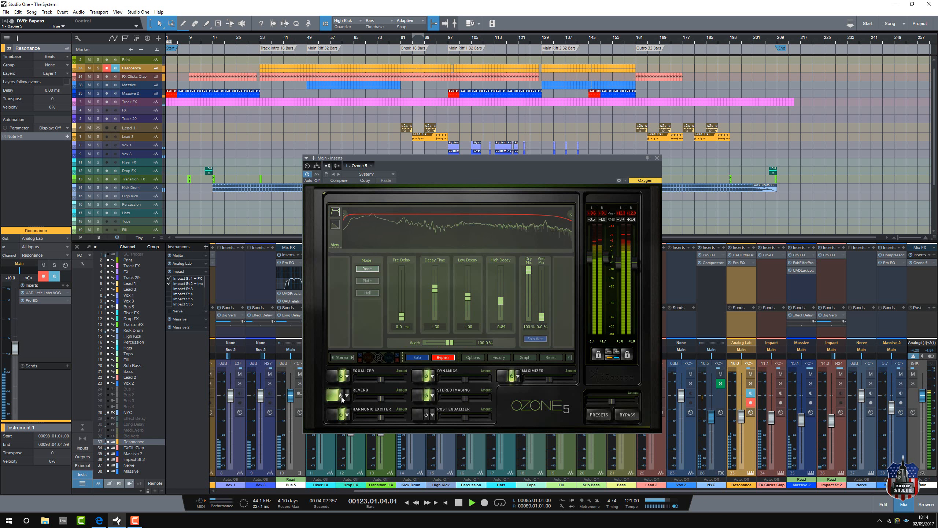
click(341, 396)
click(341, 398)
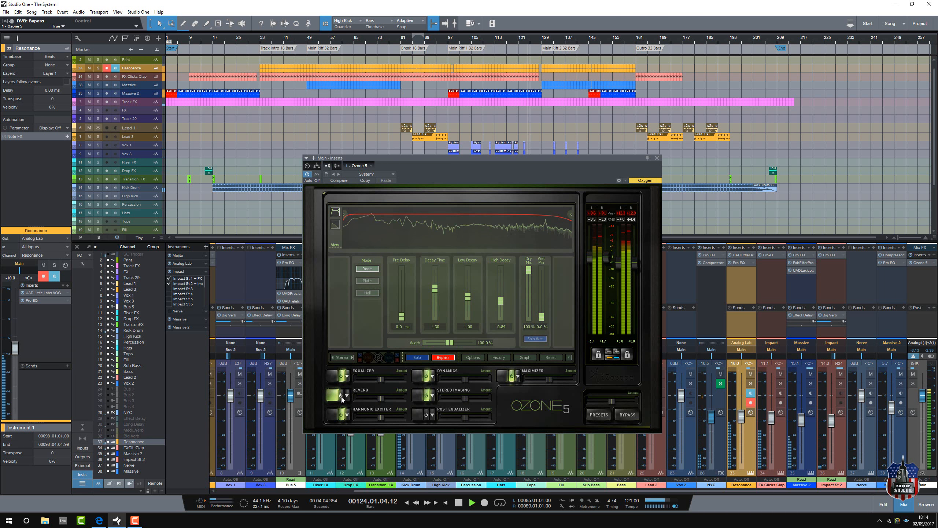
click(341, 397)
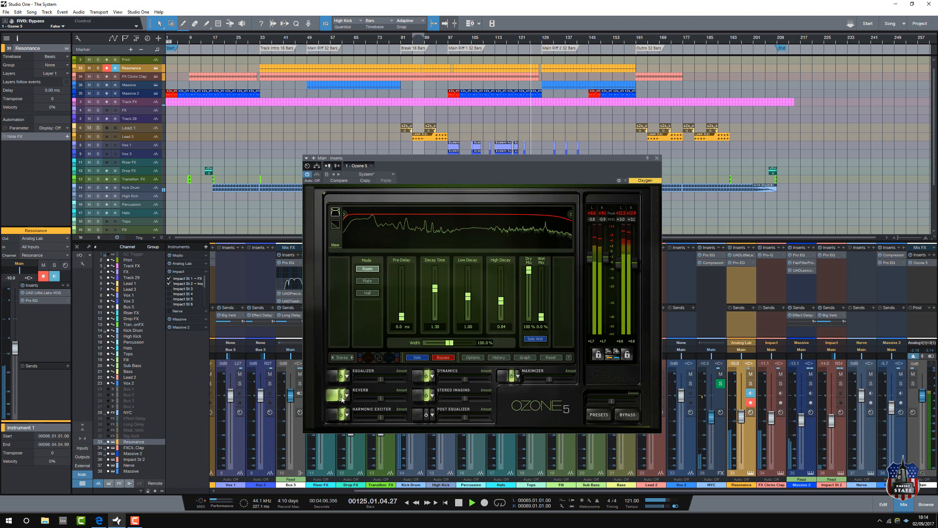
click(342, 397)
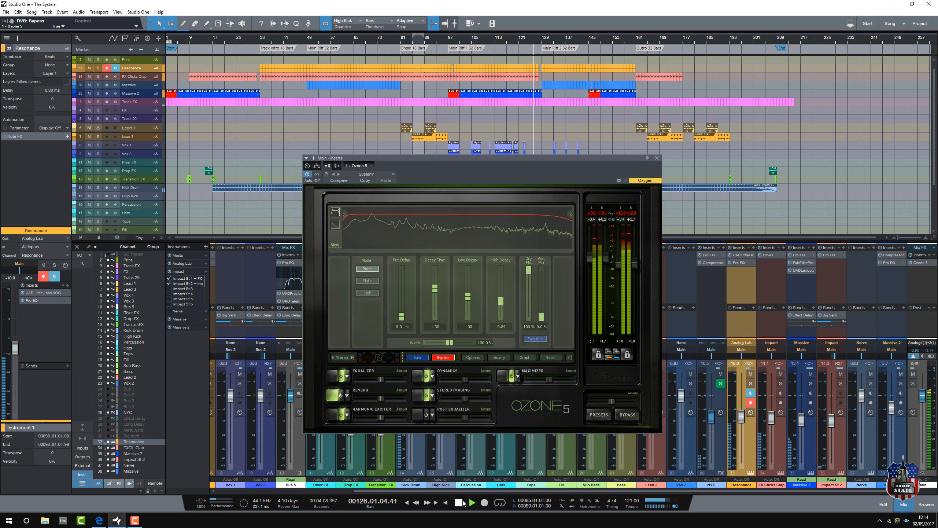
click(461, 504)
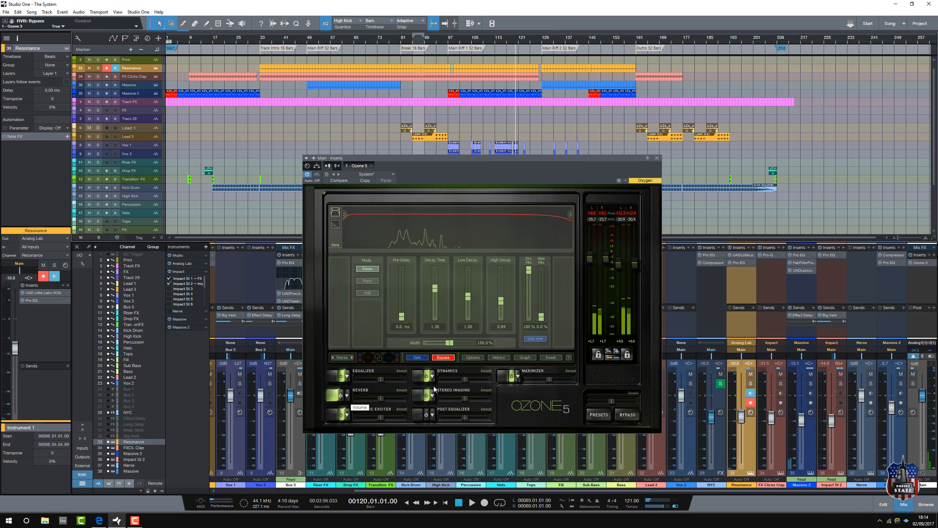
Step: Examine the Equalizer curve and the multiband Dynamics settings in Ozone 5
click(333, 378)
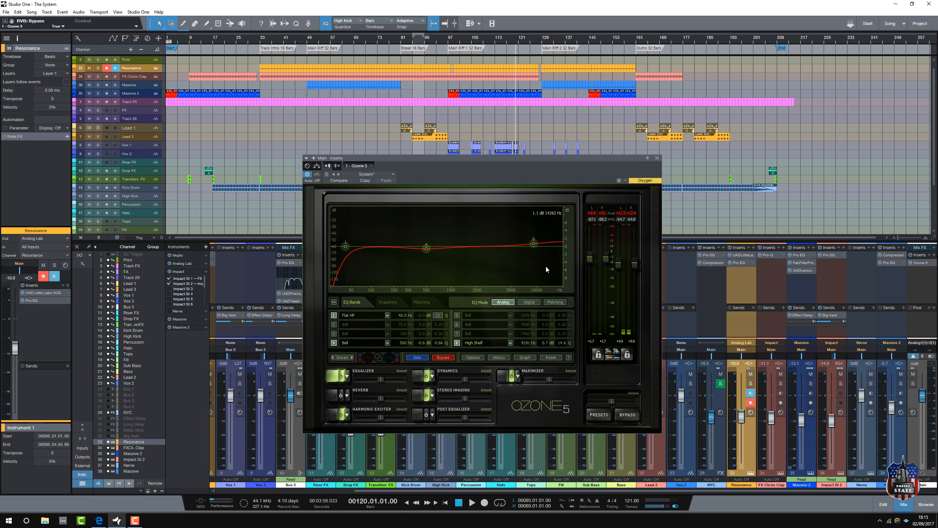
click(421, 376)
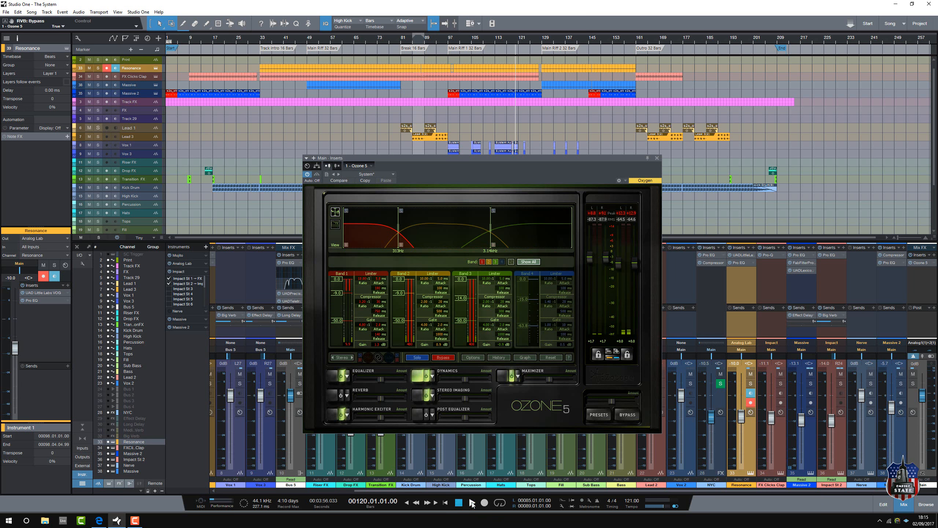
Step: Play the song from bar 120, examine the Stereo Imaging module's band widths and vectorscope in Ozone 5, and stop playback
click(472, 502)
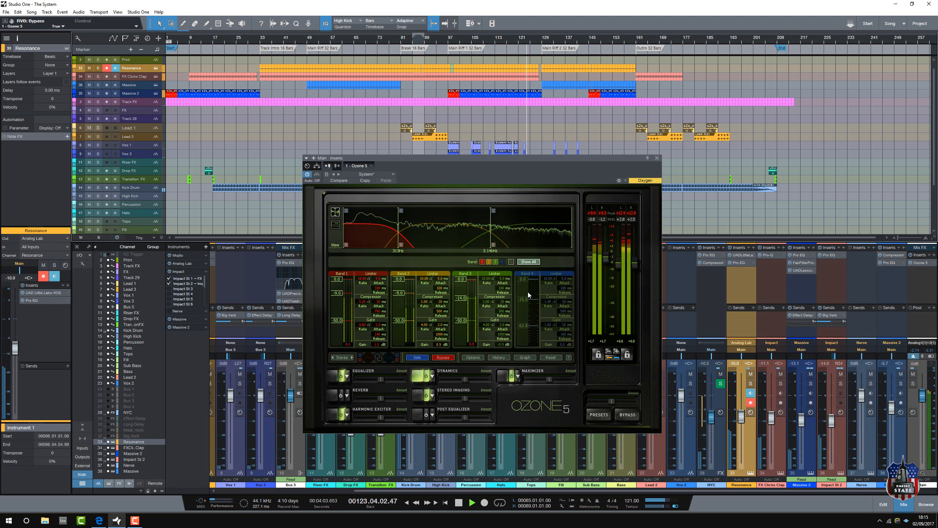
click(417, 397)
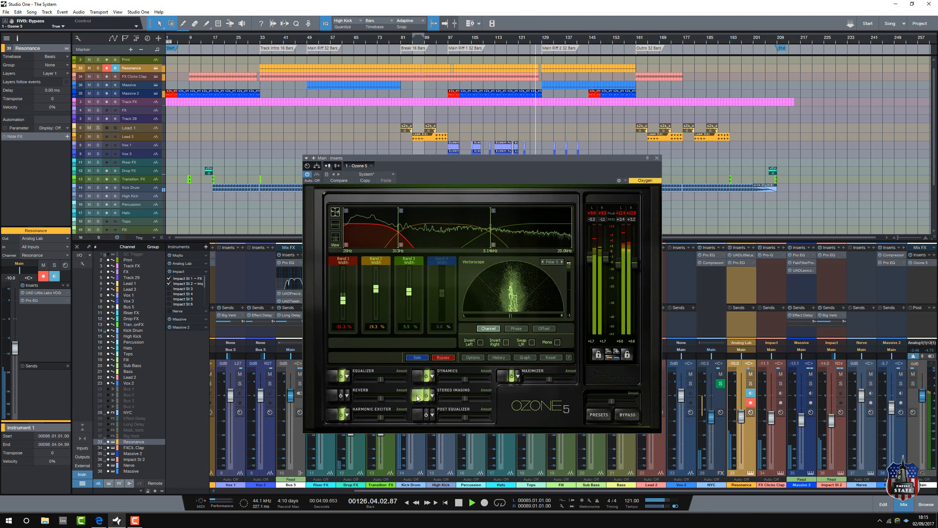
click(458, 503)
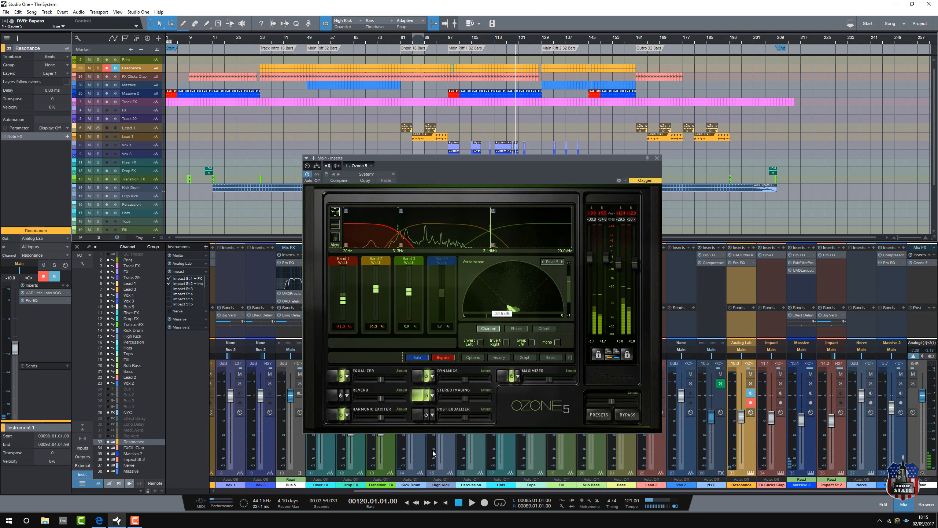
Step: Examine Ozone 5's Maximizer module during playback, moving the playback position to bar 95, and stop the song
click(472, 503)
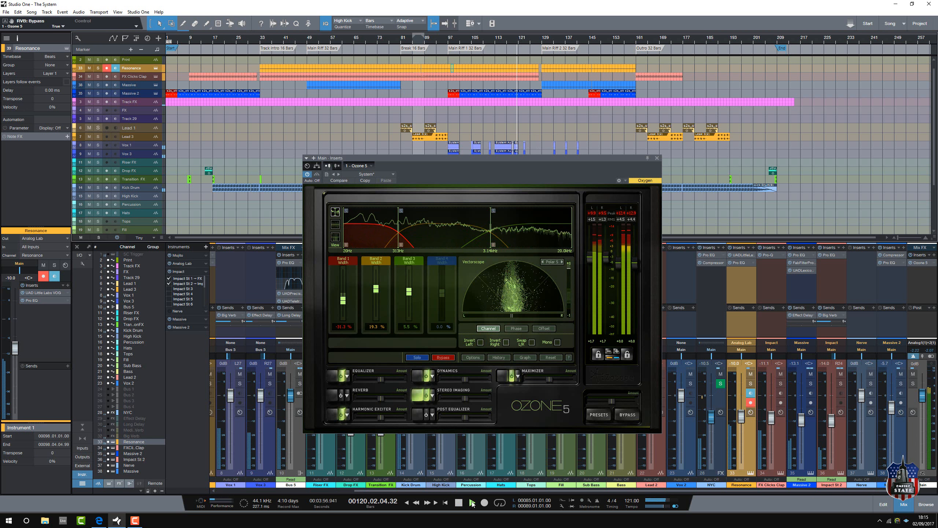
click(502, 376)
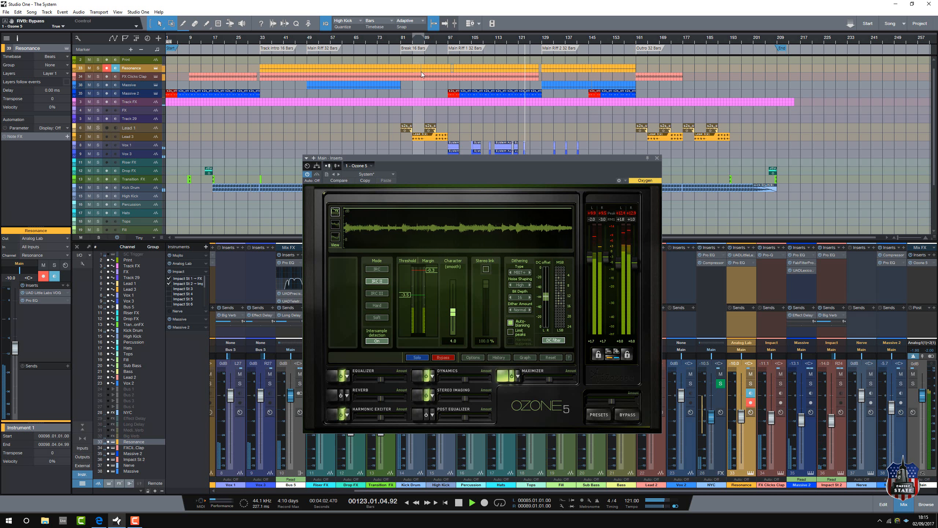
click(447, 53)
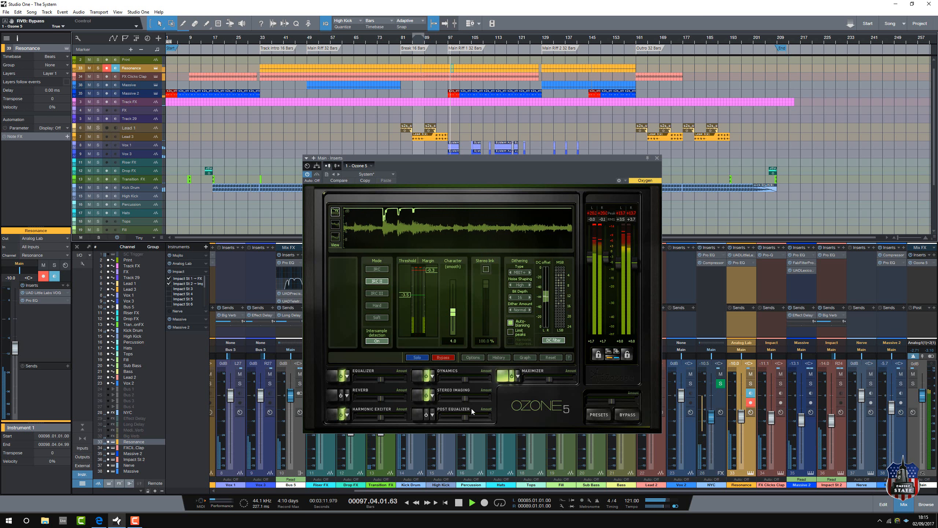
click(459, 502)
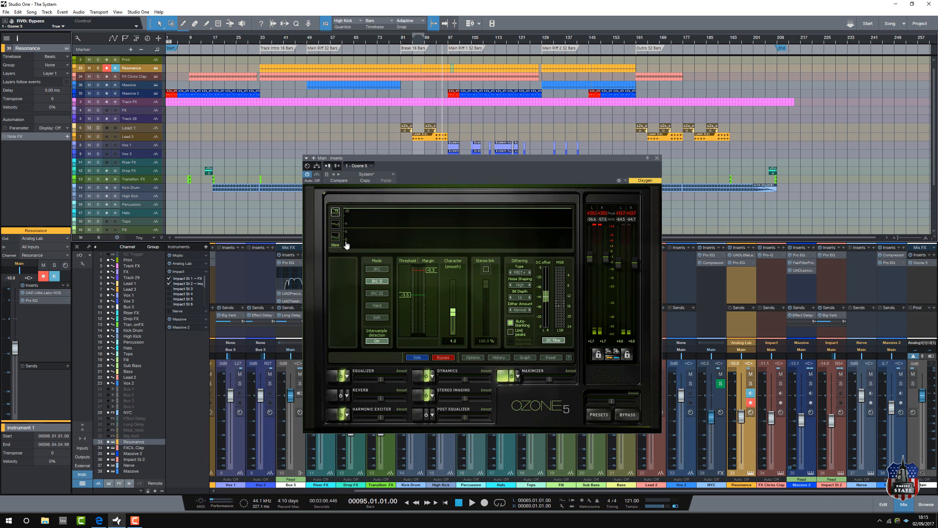
Step: Play the song from bar 95 with the Maximizer displayed, close the Ozone 5 window, and stop playback
click(472, 503)
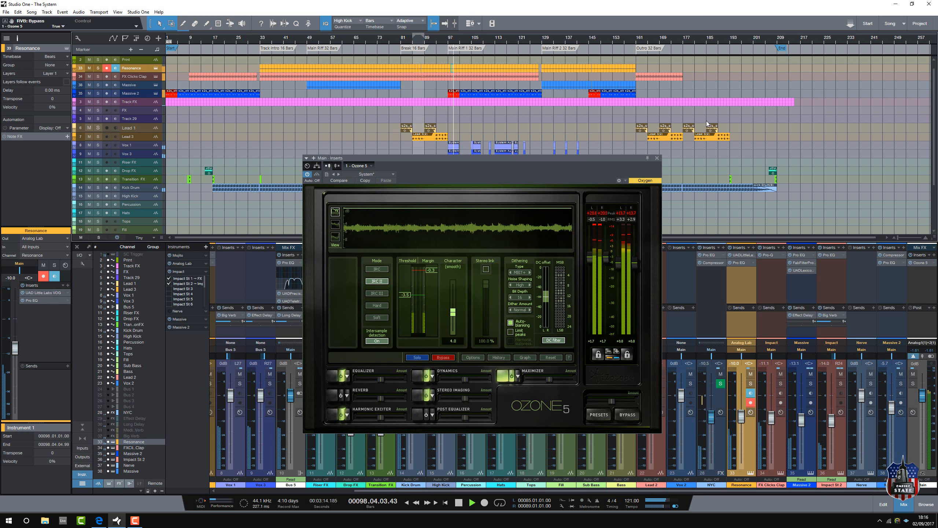
click(657, 158)
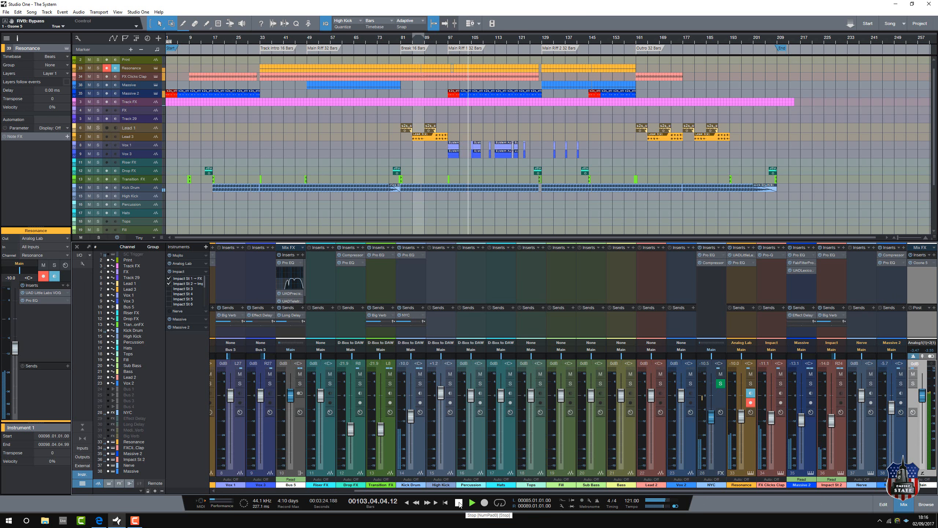
click(459, 502)
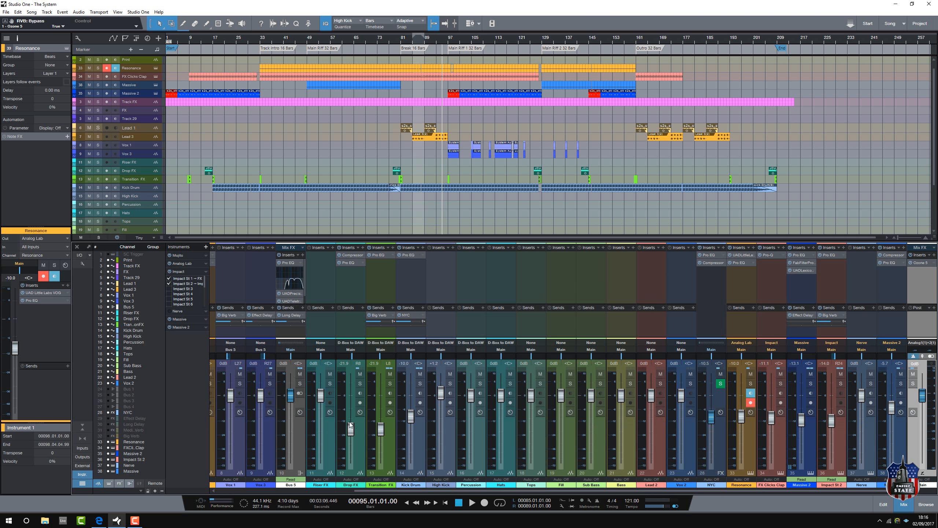
Step: Review the mixer channels from Print through to the Main channel while playing the song from bar 95
drag(461, 490, 292, 501)
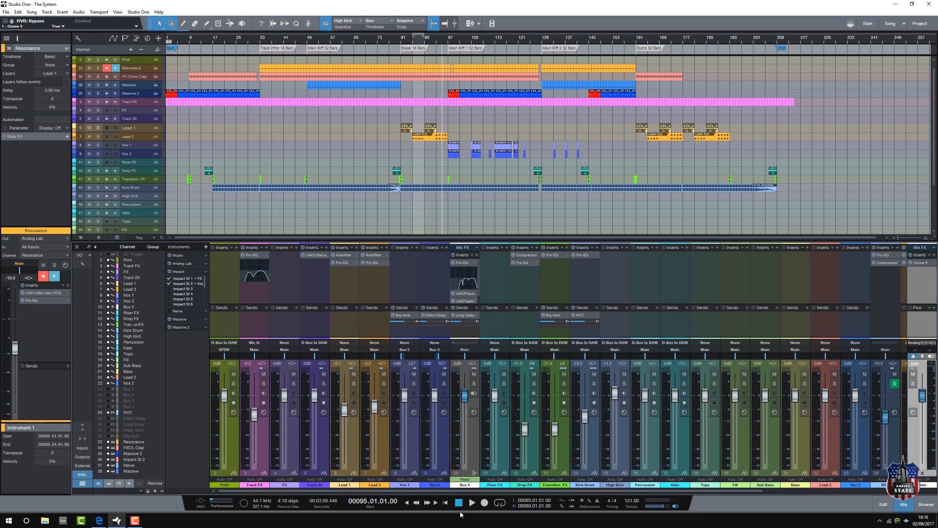
click(472, 502)
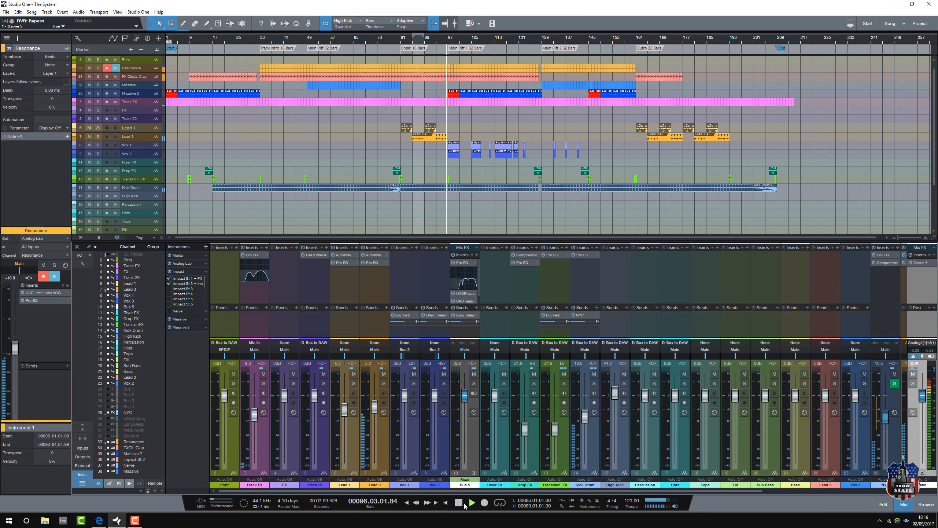
drag(517, 492, 688, 489)
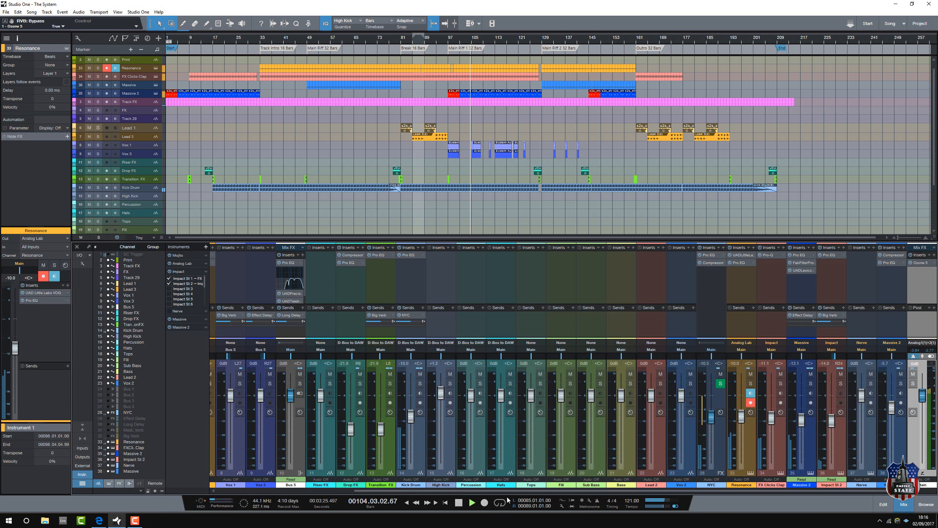
Step: Inspect the Ozone 5 insert on the Main channel again during playback, stop the song, and close the plug-in window
click(921, 263)
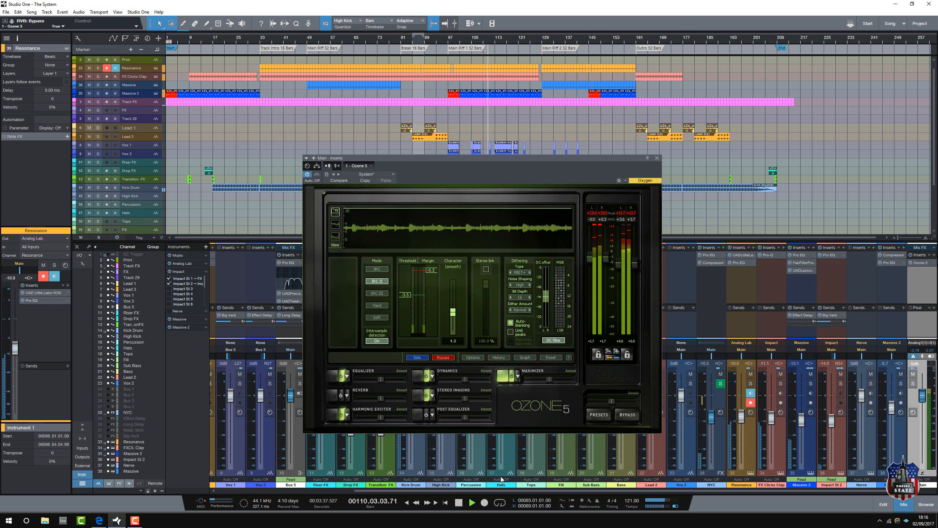
click(459, 503)
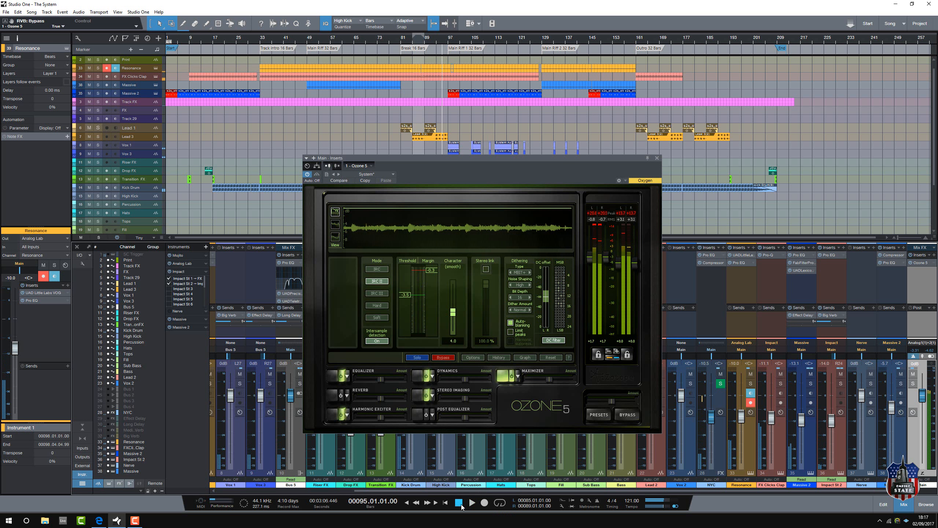
click(657, 158)
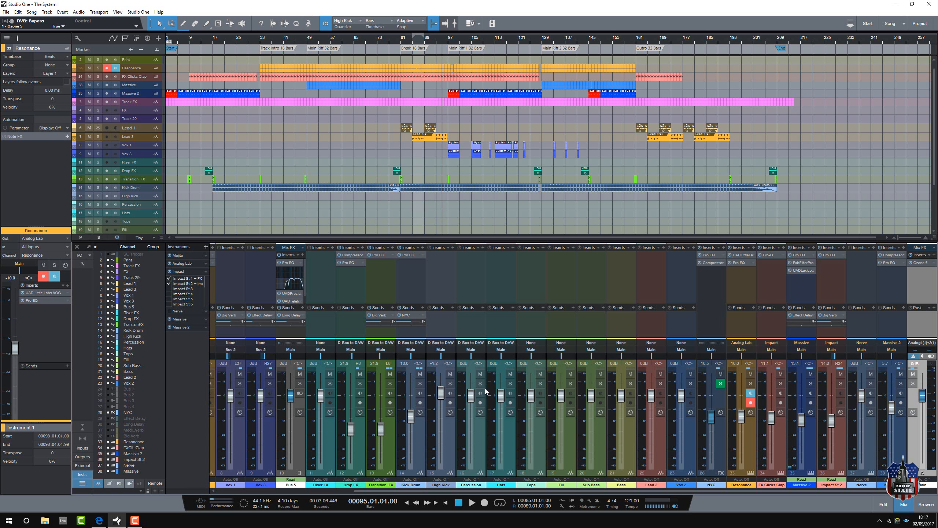
Step: Return to the start of the song, start playback, and jump ahead to about bar 79, just before the Break section
click(460, 504)
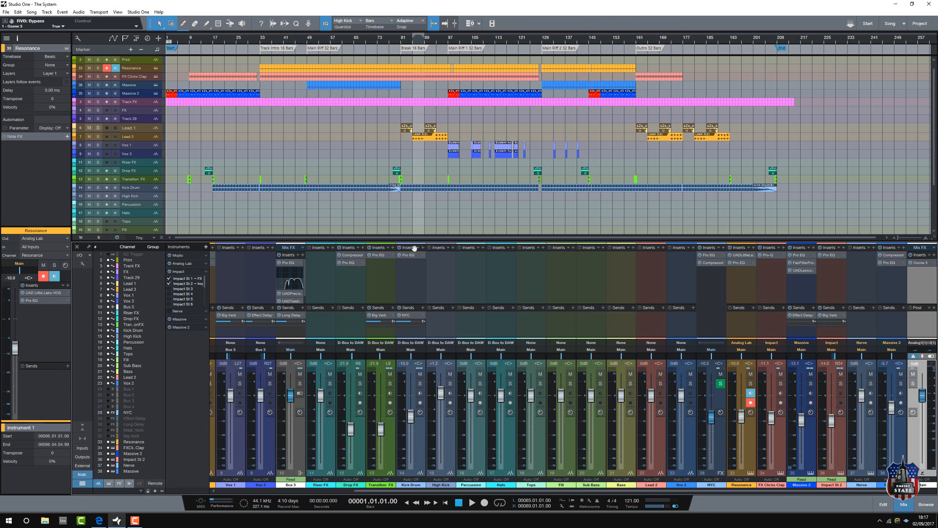
click(472, 503)
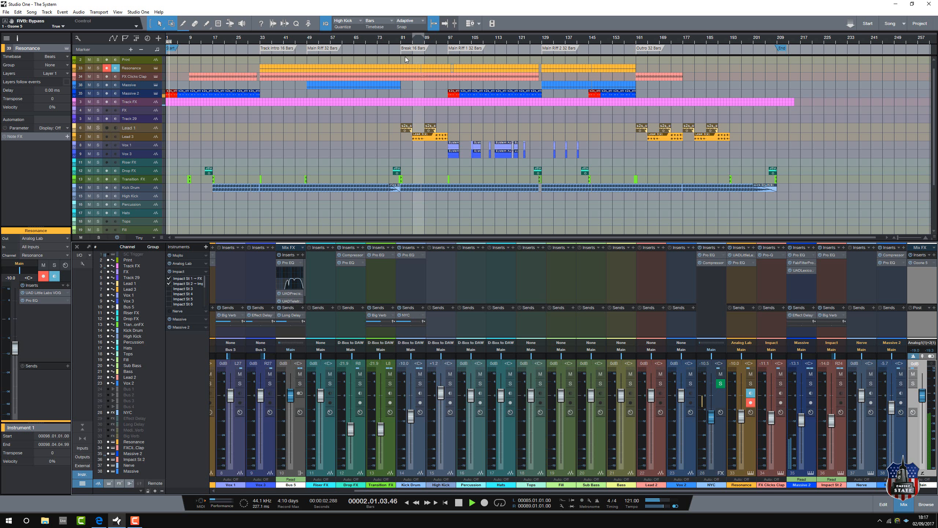
click(396, 42)
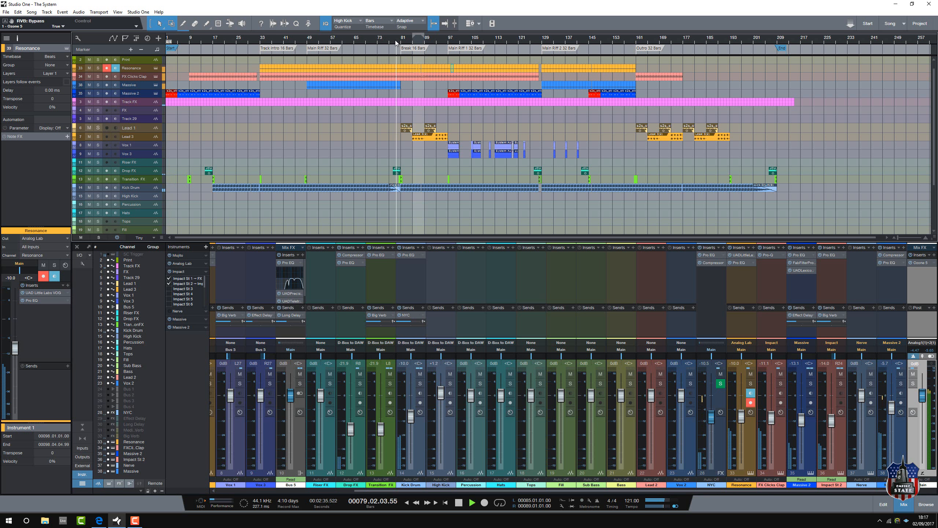